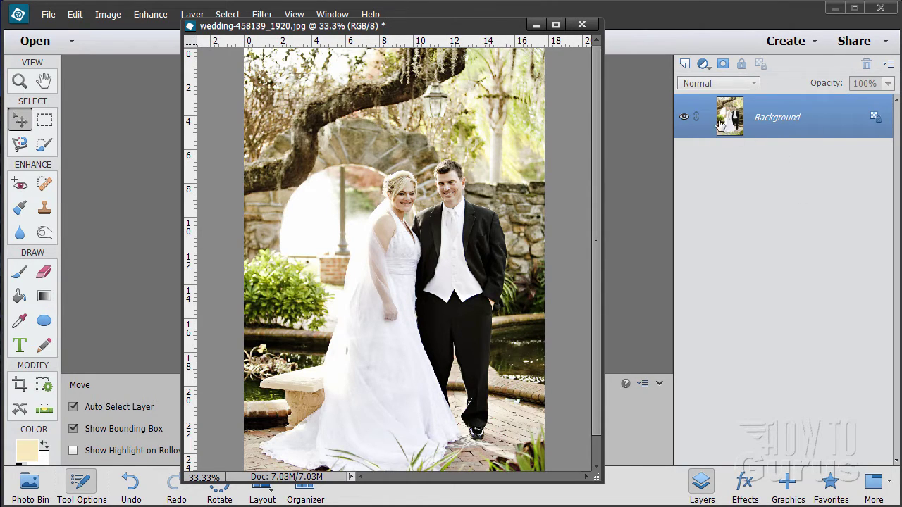
Duplicate the Background layer and hide the original Background layer beneath the copy
left_click_drag(738, 125, 684, 63)
left_click(683, 160)
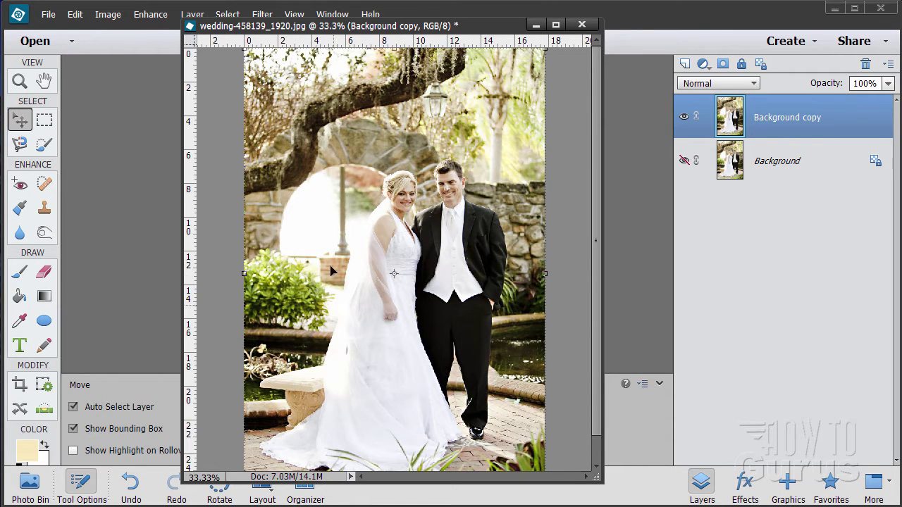
Start a Polygonal Lasso outline at the groom's shoulder, passing loosely around both heads and down along the bride's veil
left_click(20, 81)
left_click(354, 193)
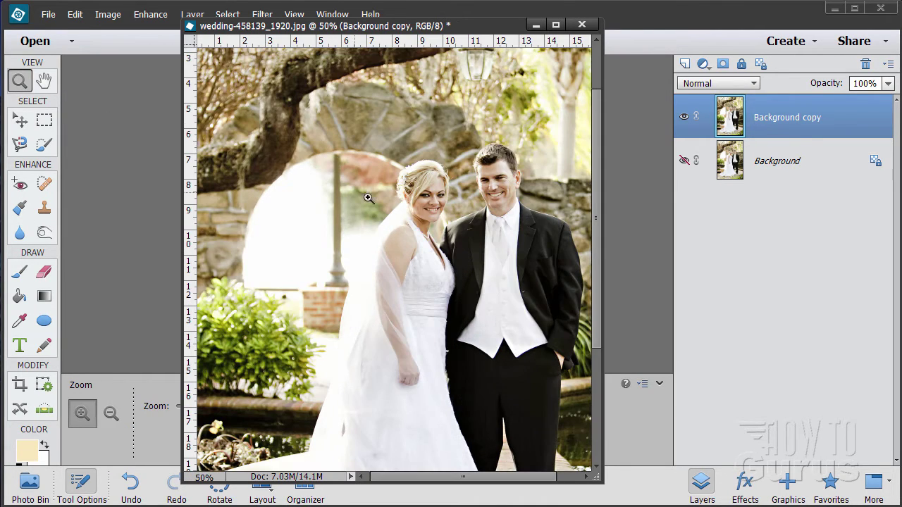
left_click(364, 203)
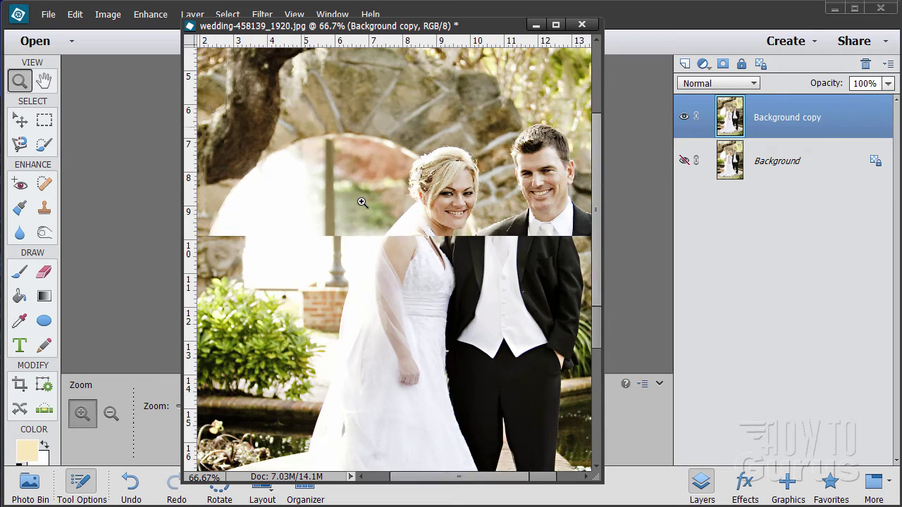
left_click_drag(595, 218, 595, 237)
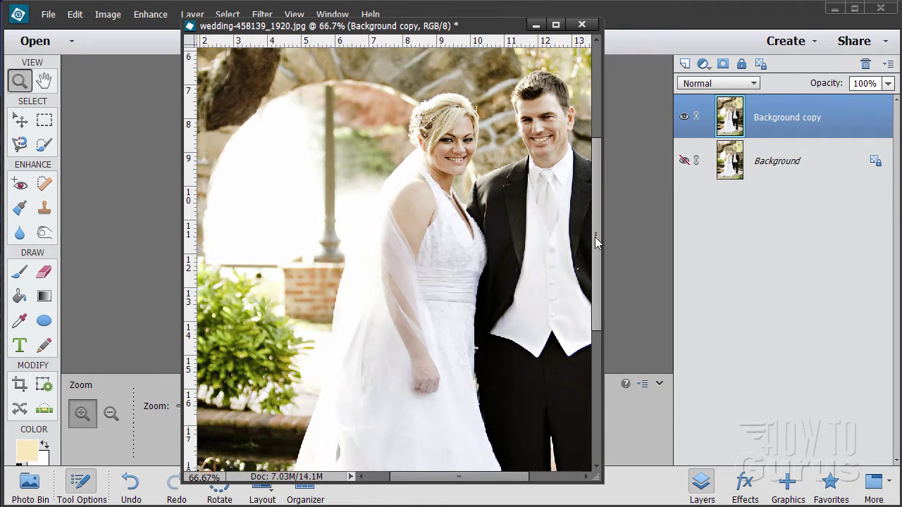
left_click_drag(603, 267, 726, 268)
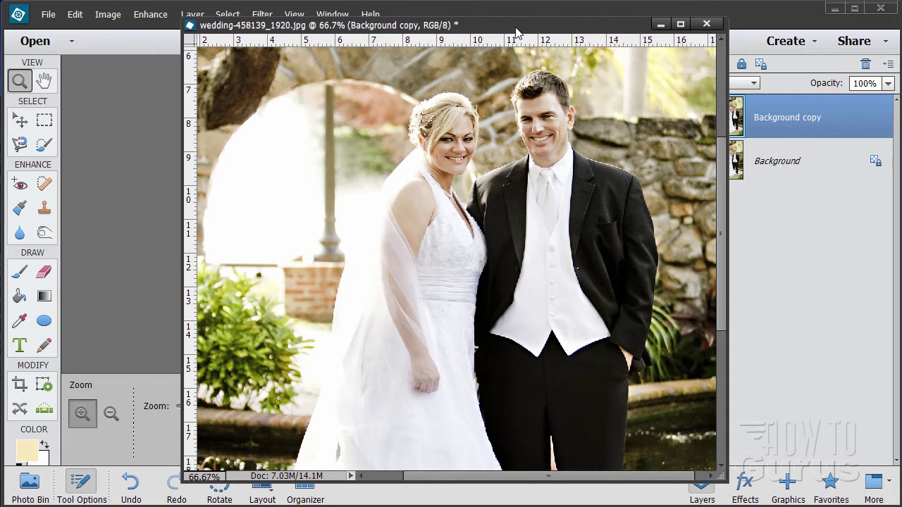
left_click_drag(525, 32, 421, 35)
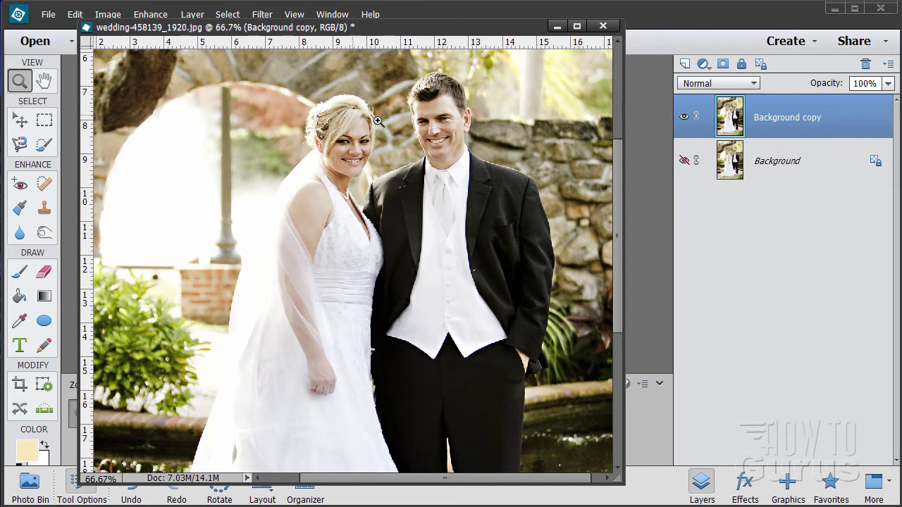
left_click(17, 146)
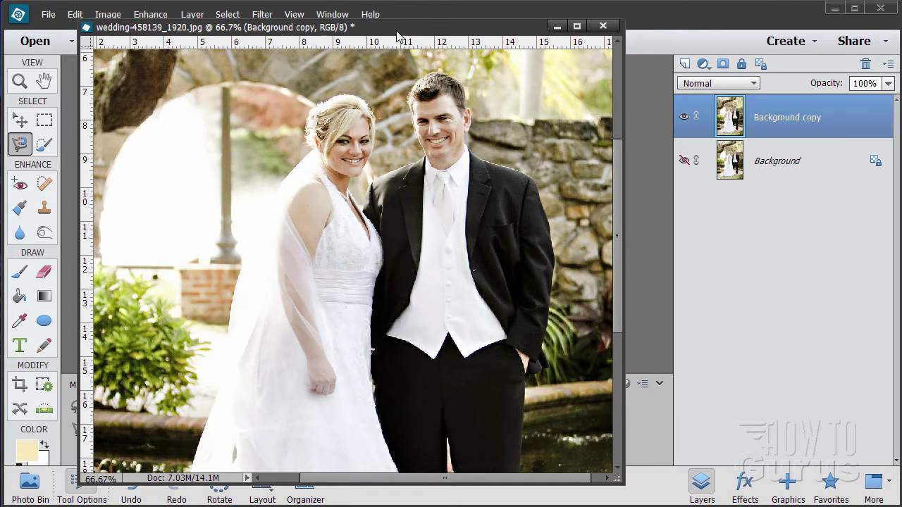
left_click_drag(384, 36, 521, 34)
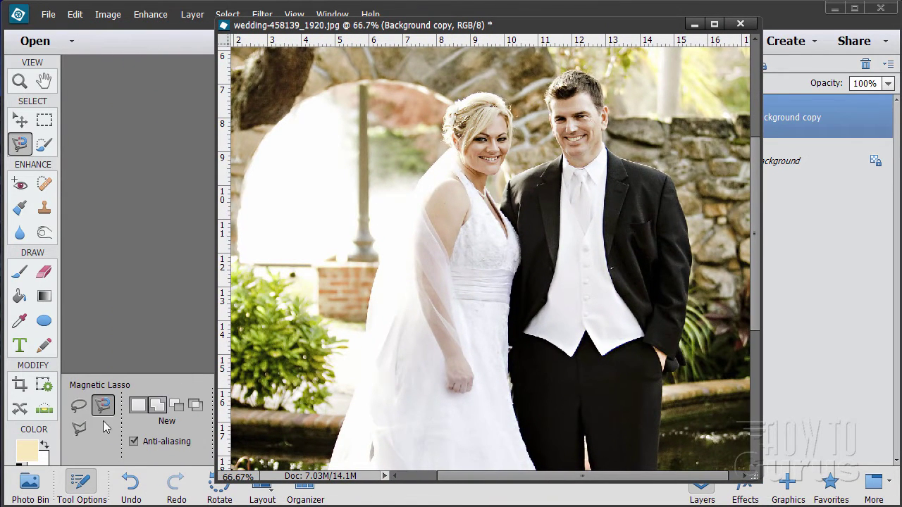
left_click(83, 431)
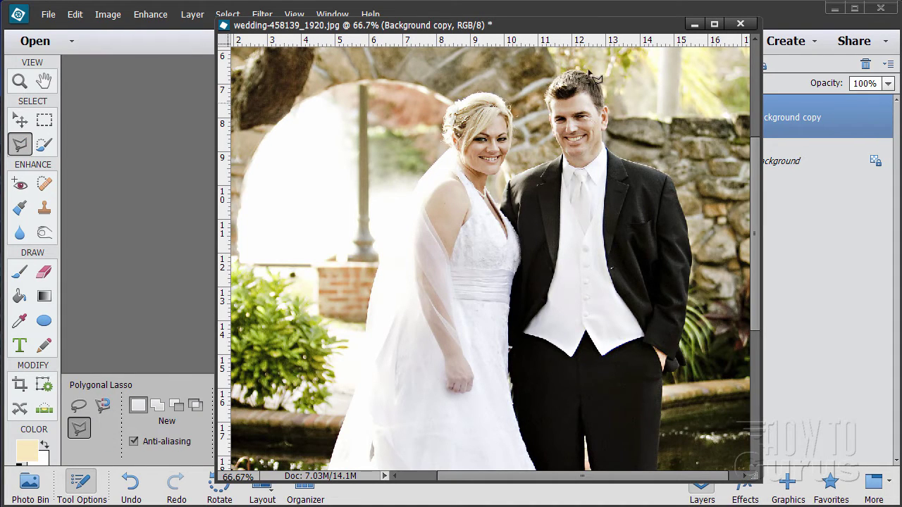
left_click_drag(556, 32, 451, 33)
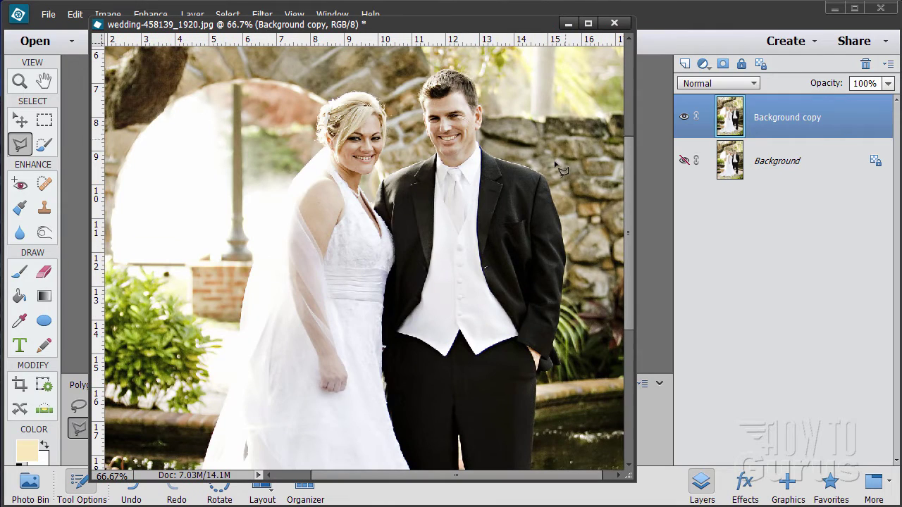
left_click(513, 154)
mouse_move(492, 113)
left_mouse_down()
mouse_move(470, 64)
mouse_move(435, 62)
mouse_move(399, 93)
mouse_move(353, 82)
mouse_move(320, 86)
mouse_move(309, 147)
left_mouse_up()
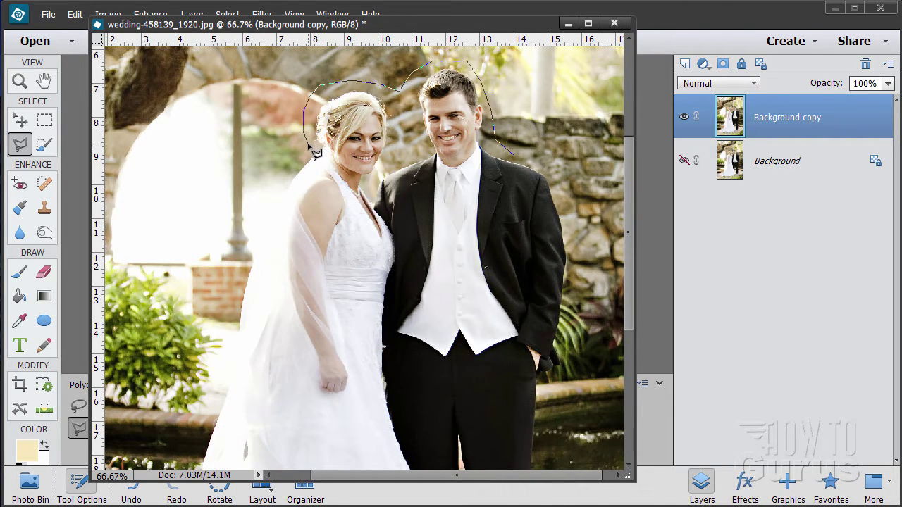
left_click_drag(315, 151, 331, 152)
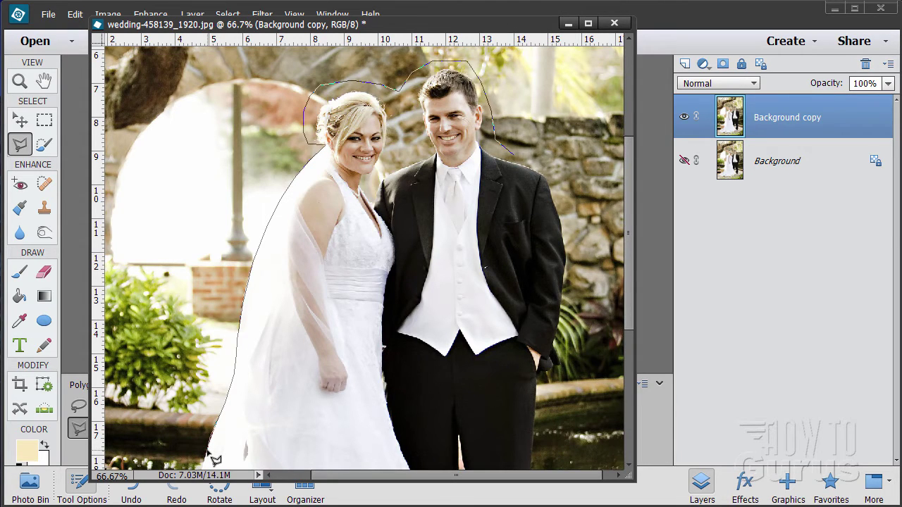
Continue the lasso outline around the dress train and the groom's shoe, then up his side to close the selection around the couple
scroll(211, 454, "down", 5)
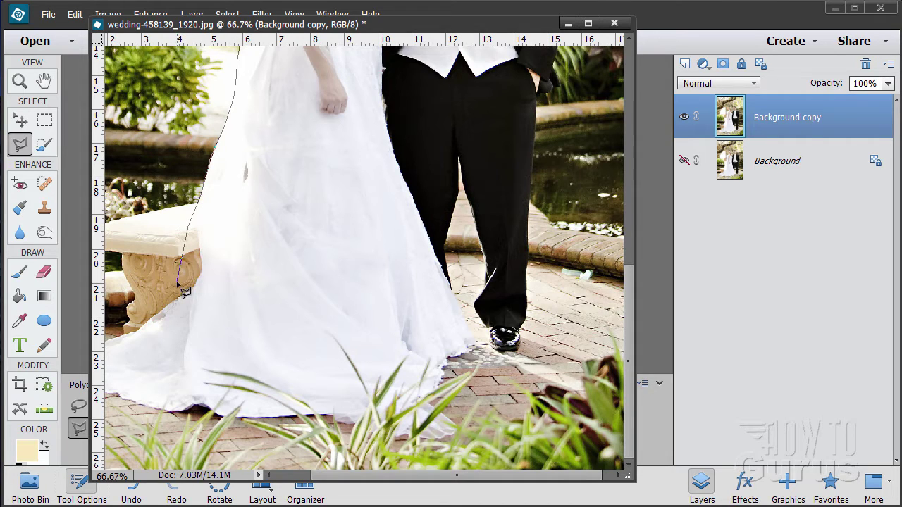
left_click(136, 329)
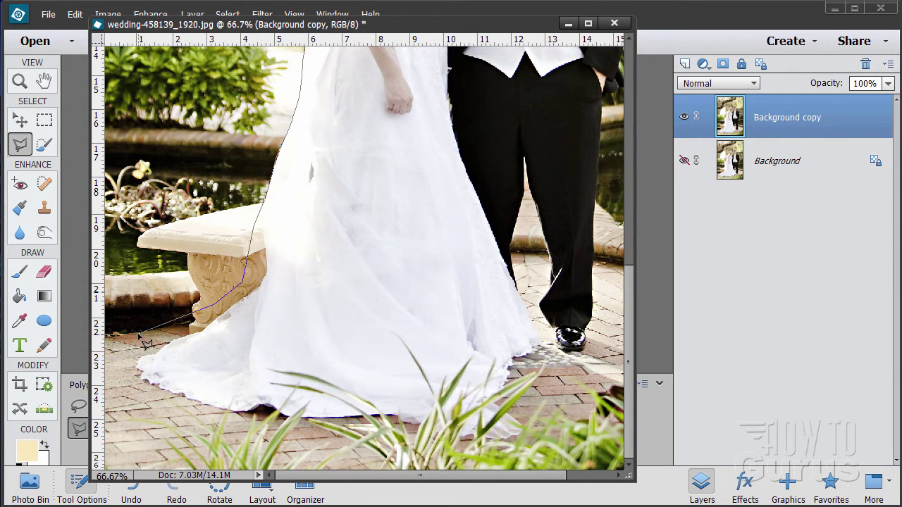
left_click(121, 387)
left_click(337, 435)
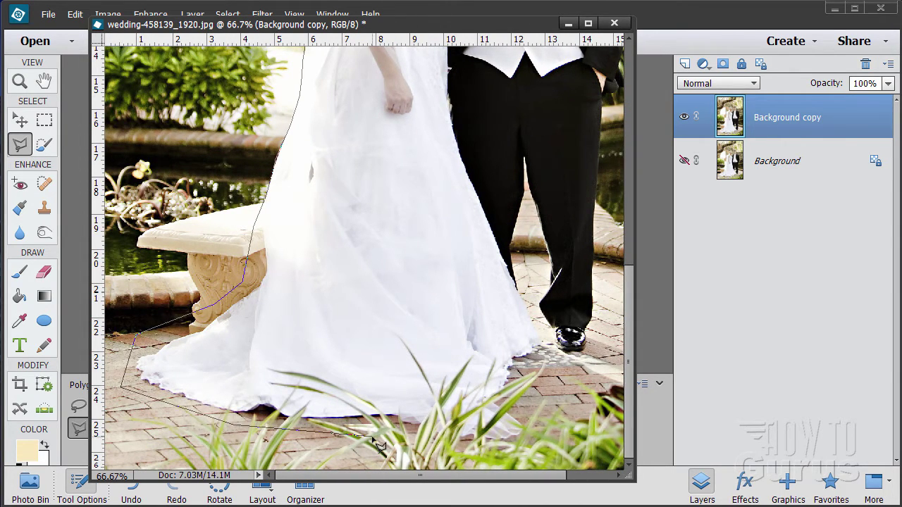
left_click(480, 448)
left_click(544, 411)
left_click(554, 371)
left_click(526, 354)
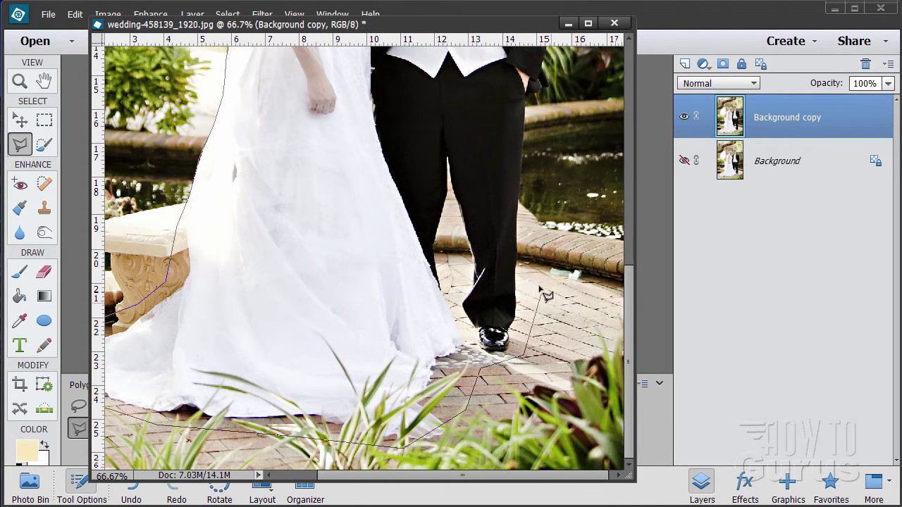
left_click(539, 121)
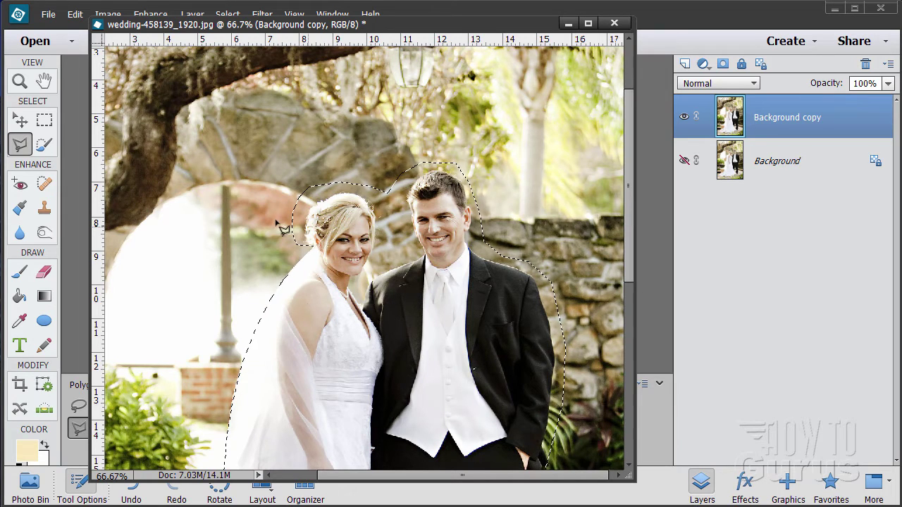
Open Refine Edge for the couple's selection, with the bride's hair magnified to 200%
left_click(20, 82)
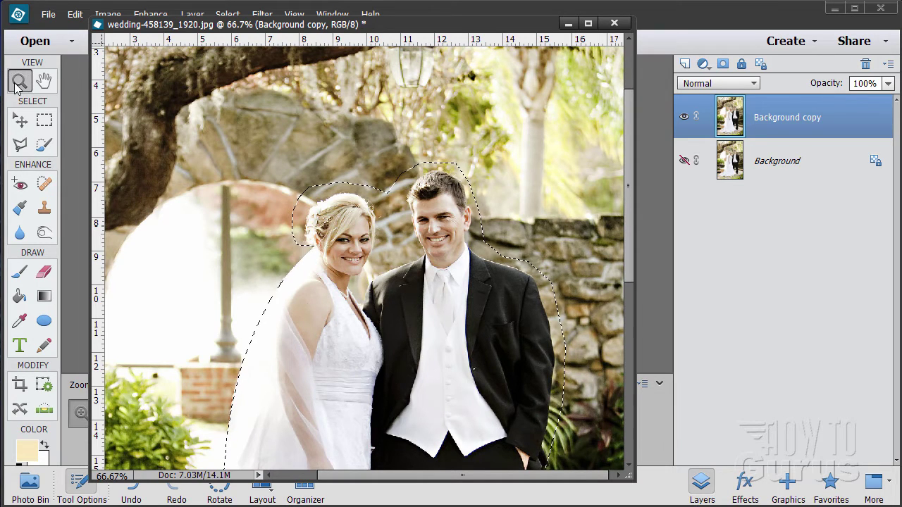
left_click(307, 243)
left_click(306, 242)
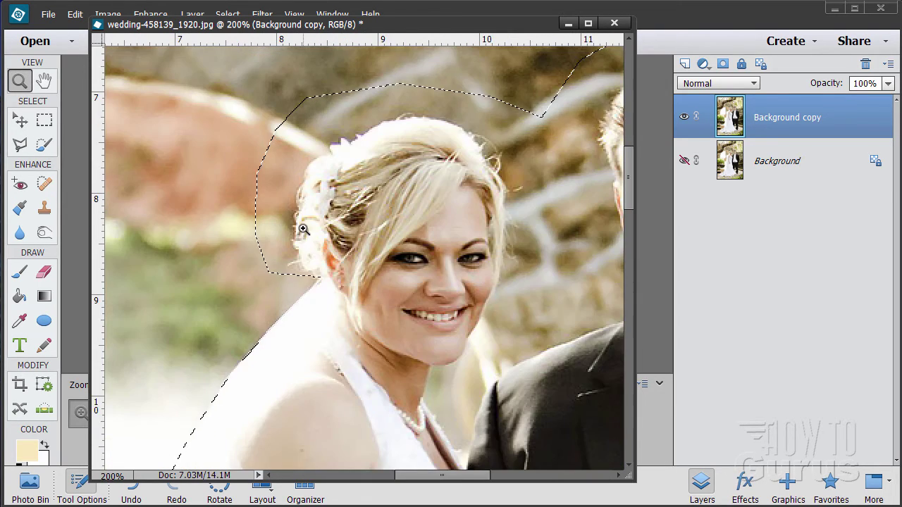
left_click(19, 121)
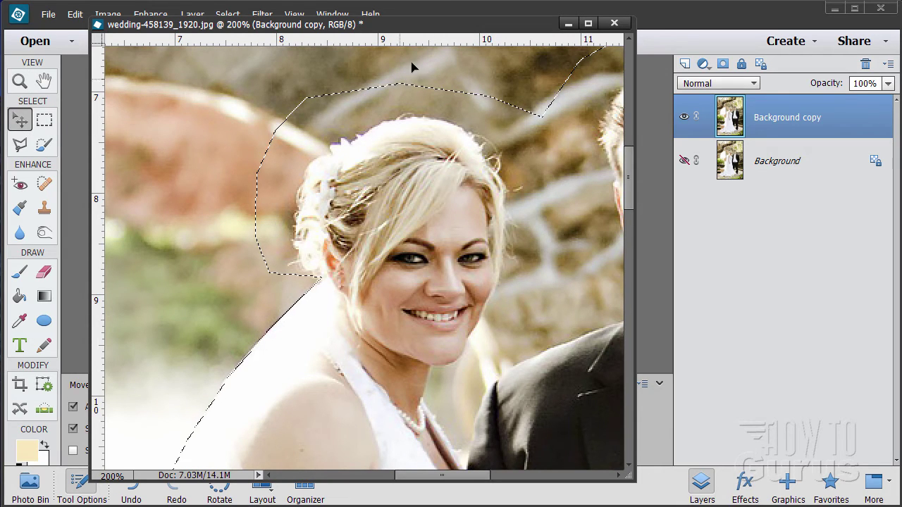
left_click_drag(405, 20, 405, 29)
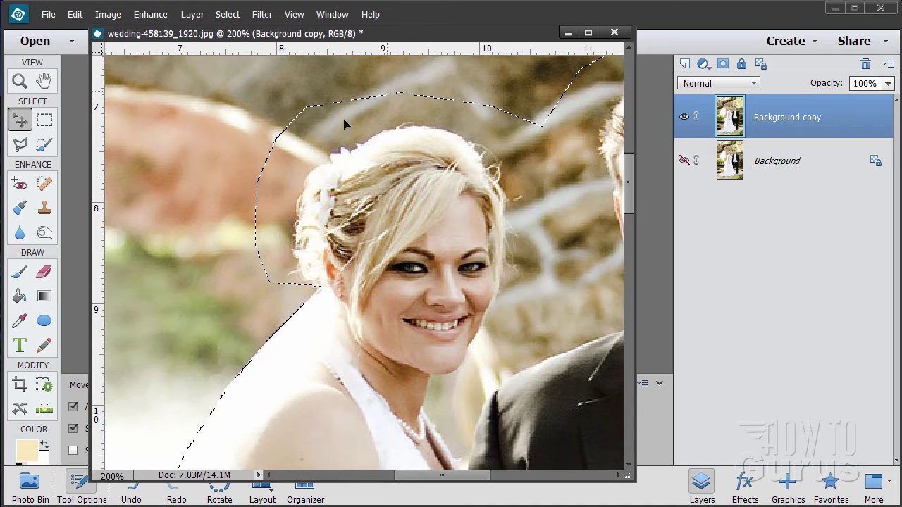
left_click(227, 14)
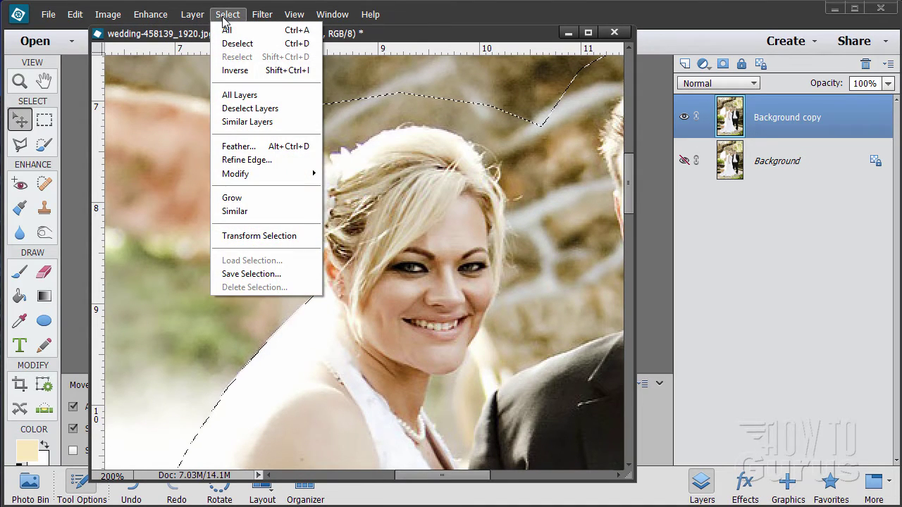
left_click(251, 161)
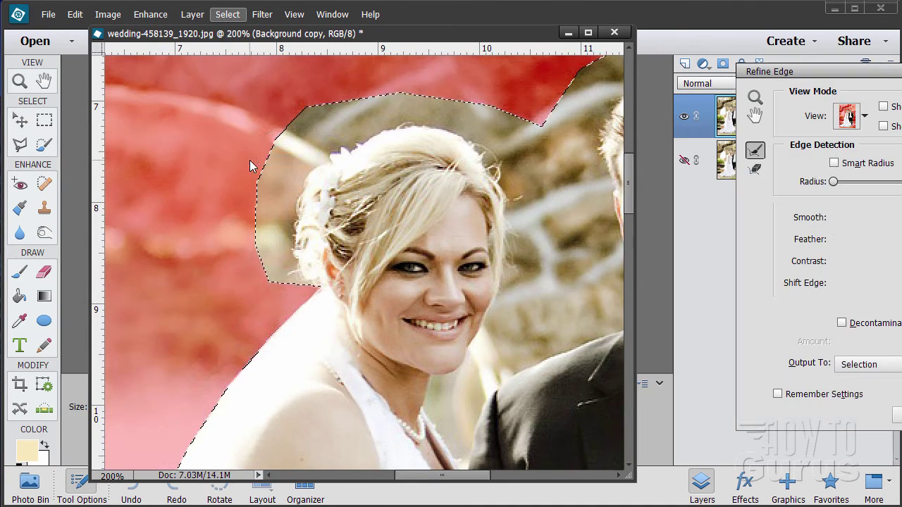
left_click_drag(838, 78, 623, 105)
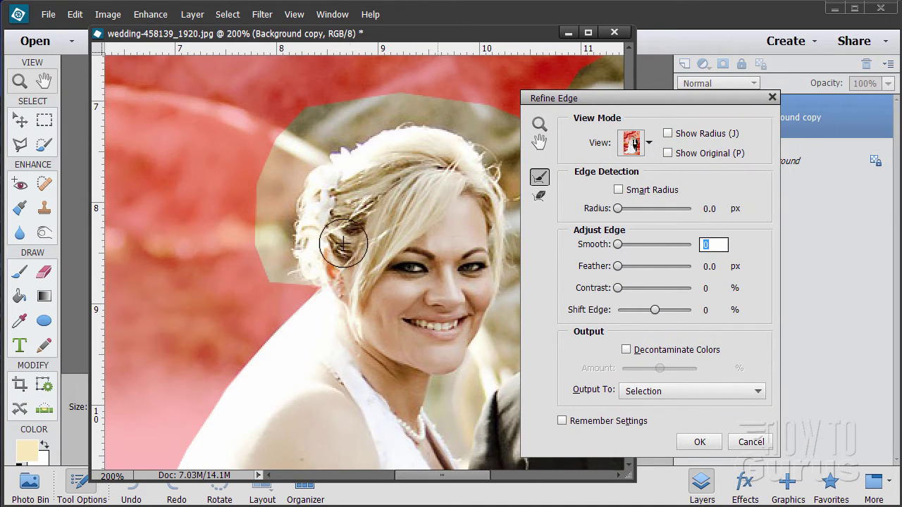
Brush the Refine Radius tool over the background around the bride's hair, from the flowers across the top to the groom's side
left_click_drag(285, 186, 279, 179)
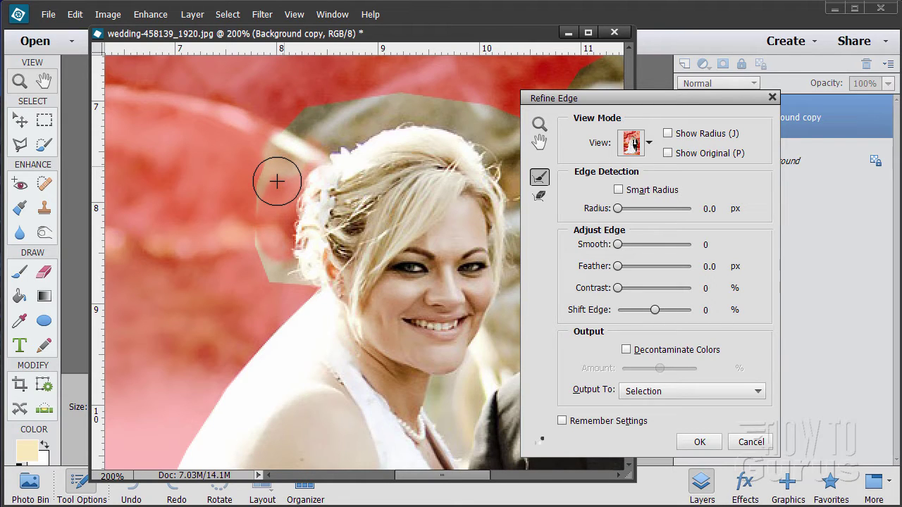
mouse_move(275, 184)
left_mouse_down()
mouse_move(260, 217)
mouse_move(281, 266)
mouse_move(305, 285)
mouse_move(290, 230)
mouse_move(298, 198)
mouse_move(304, 171)
mouse_move(344, 126)
mouse_move(409, 112)
mouse_move(331, 142)
mouse_move(424, 115)
mouse_move(484, 103)
left_mouse_up()
mouse_move(405, 108)
left_mouse_down()
mouse_move(281, 138)
mouse_move(452, 132)
mouse_move(444, 111)
mouse_move(485, 136)
left_mouse_up()
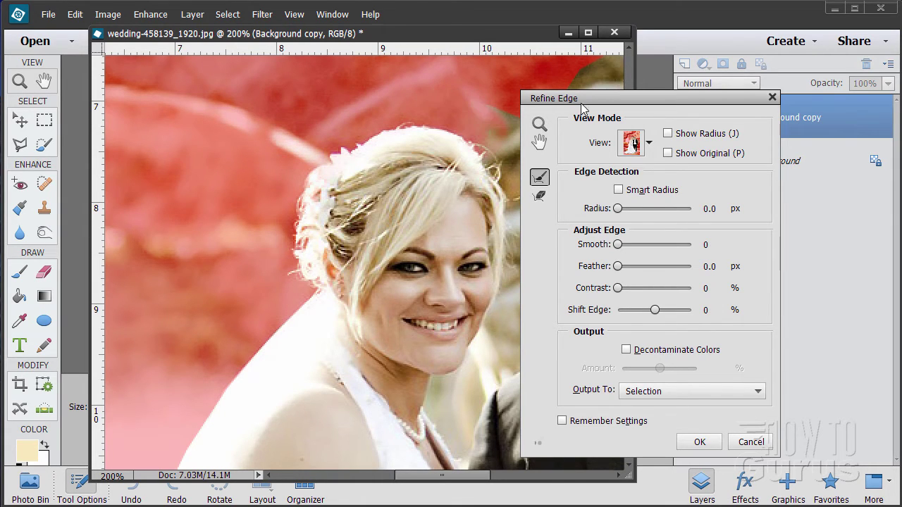
left_click_drag(592, 106, 676, 110)
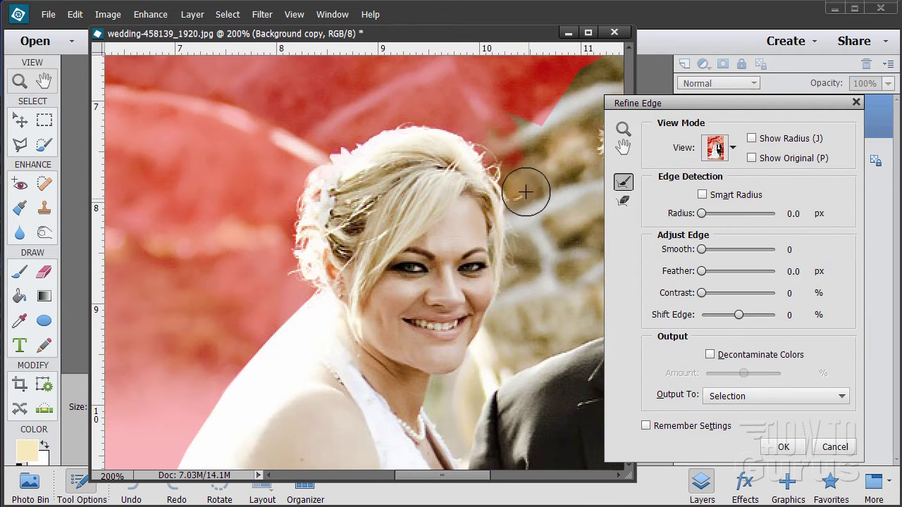
mouse_move(520, 204)
left_mouse_down()
mouse_move(526, 181)
mouse_move(505, 142)
mouse_move(543, 106)
left_mouse_up()
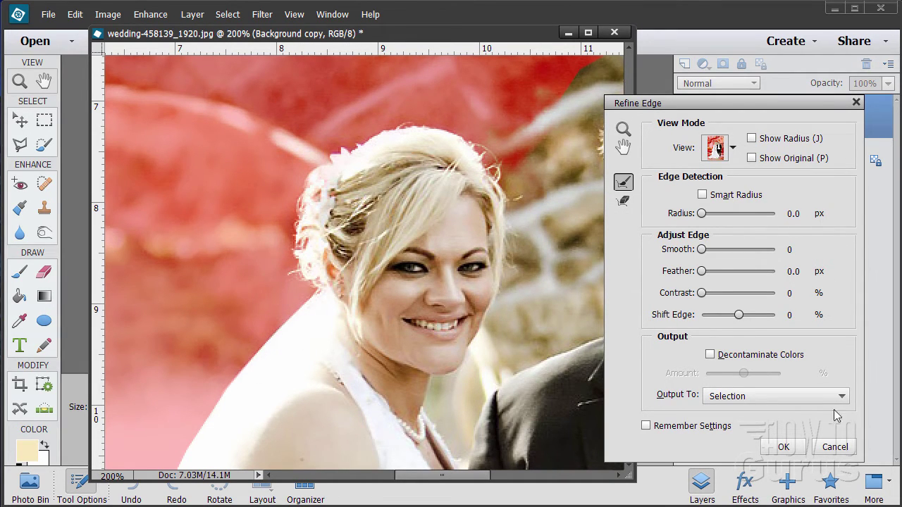
Output the refined selection to a New Layer with Layer Mask
left_click(744, 398)
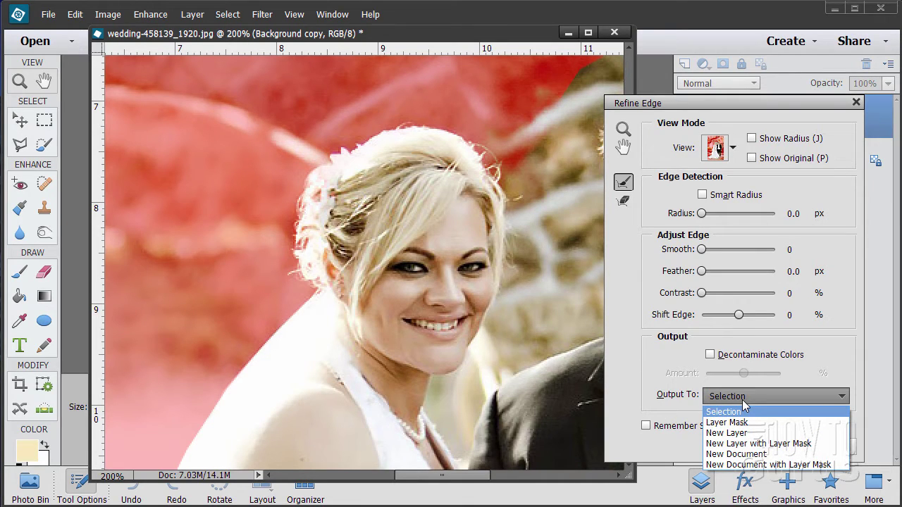
left_click(734, 444)
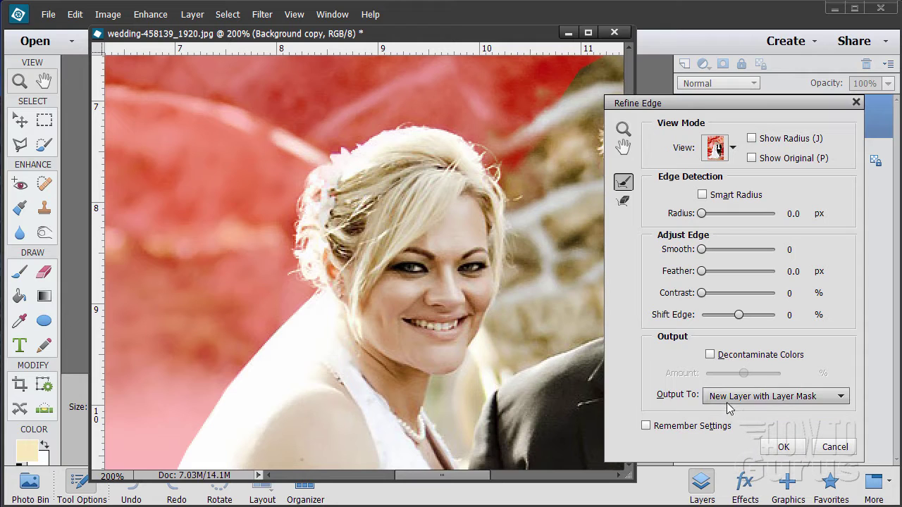
left_click(784, 446)
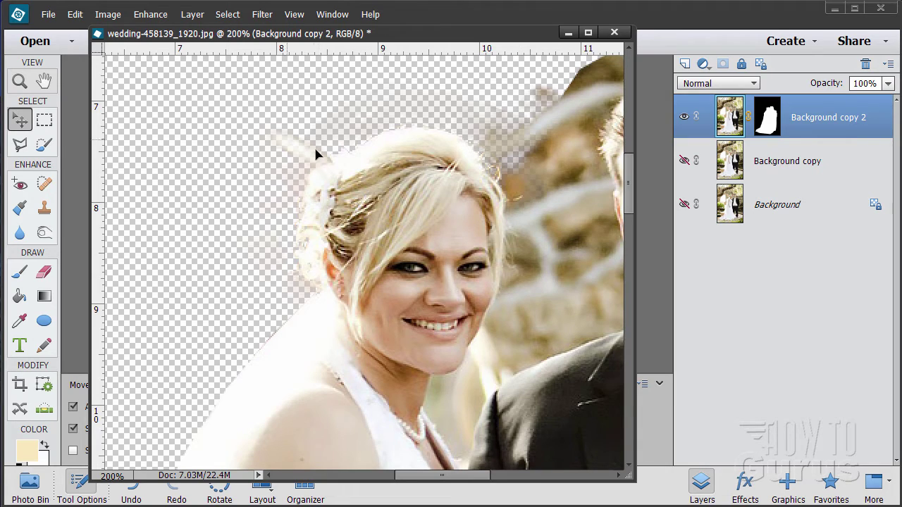
Paint with a grey brush on the Background copy 2 layer mask, over the area beside the bride's hair flowers
left_click(21, 465)
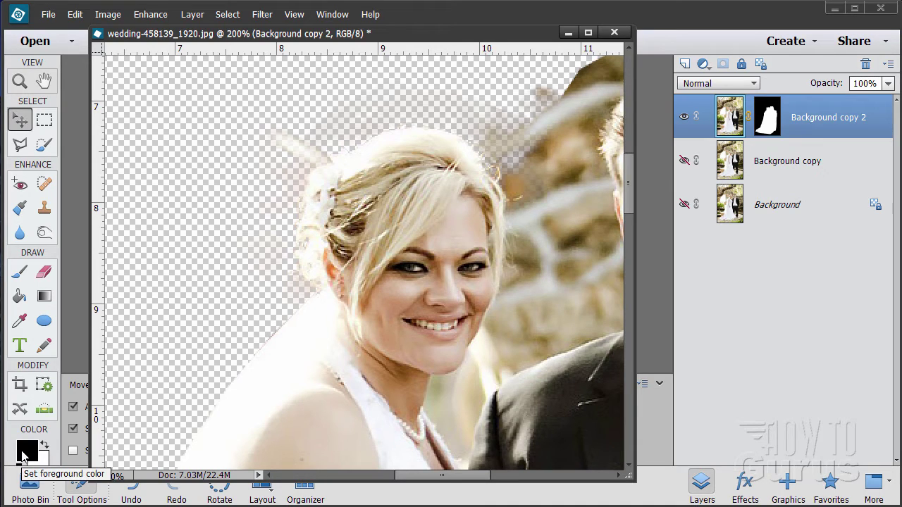
left_click(20, 272)
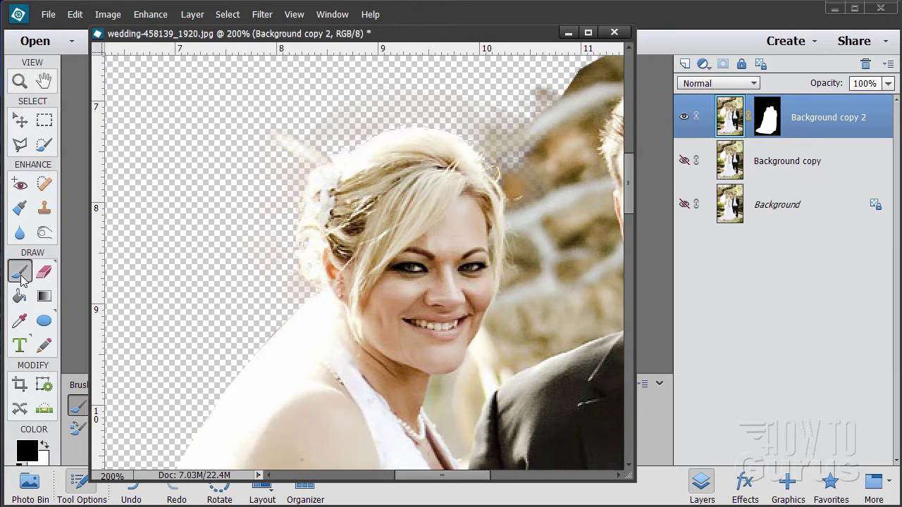
left_click(768, 114)
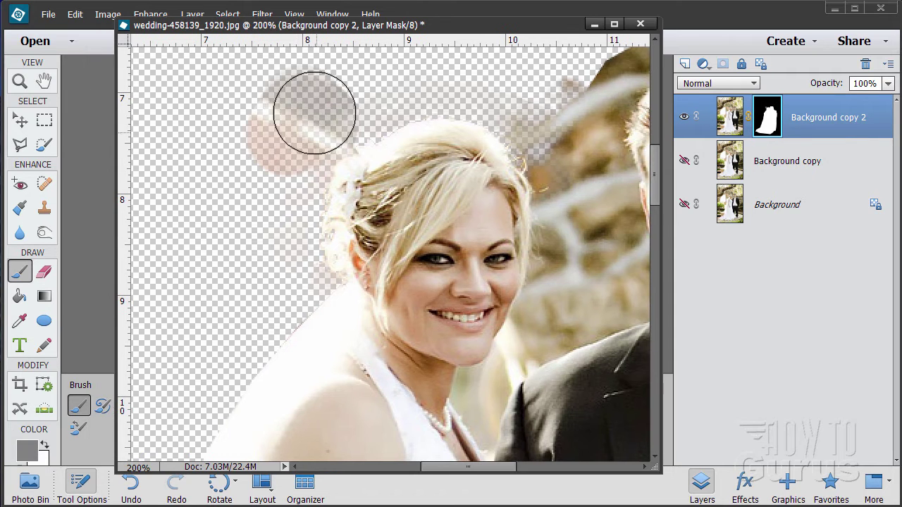
left_click_drag(313, 110, 261, 162)
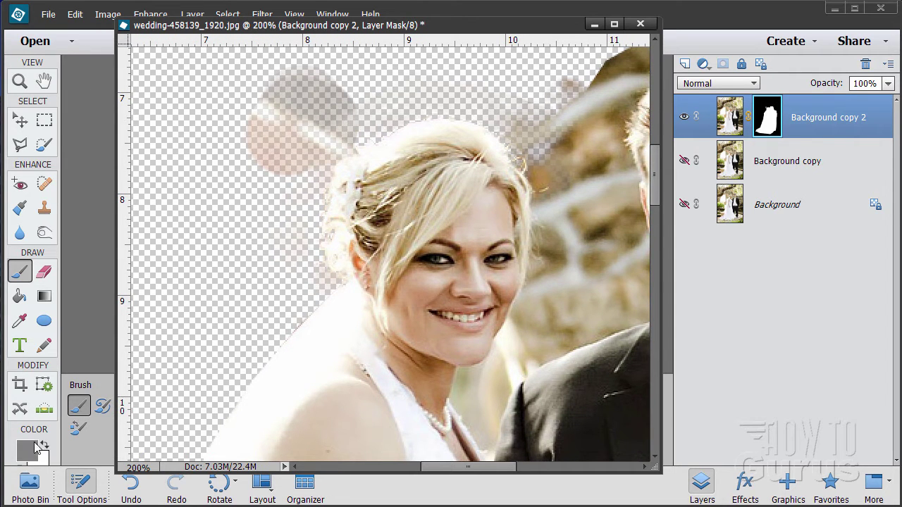
Paint with black on the Background copy 2 layer mask over the remaining background beside the bride's hair flowers
left_click(22, 469)
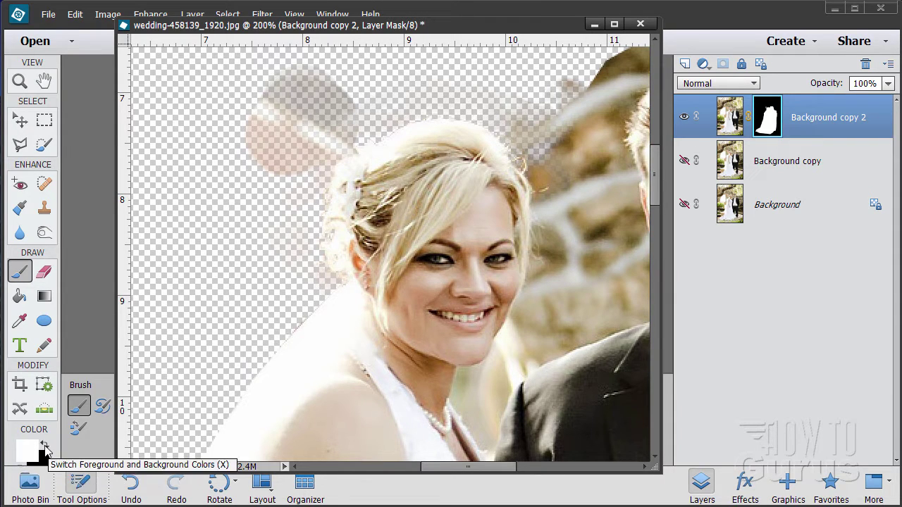
left_click(45, 449)
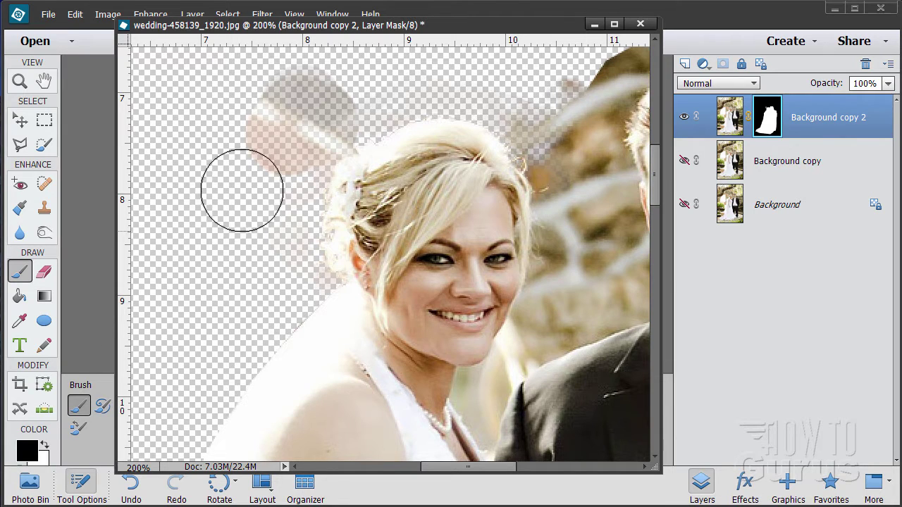
left_click(282, 141)
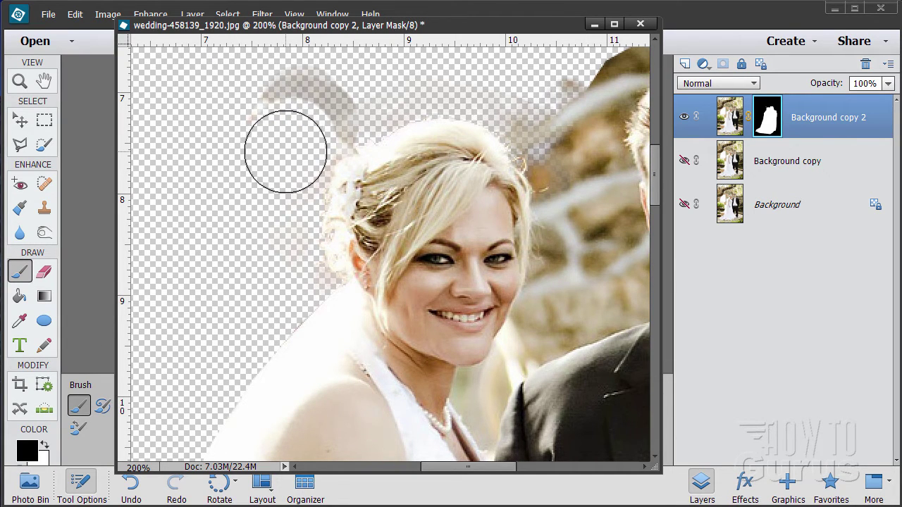
left_click_drag(311, 123, 322, 111)
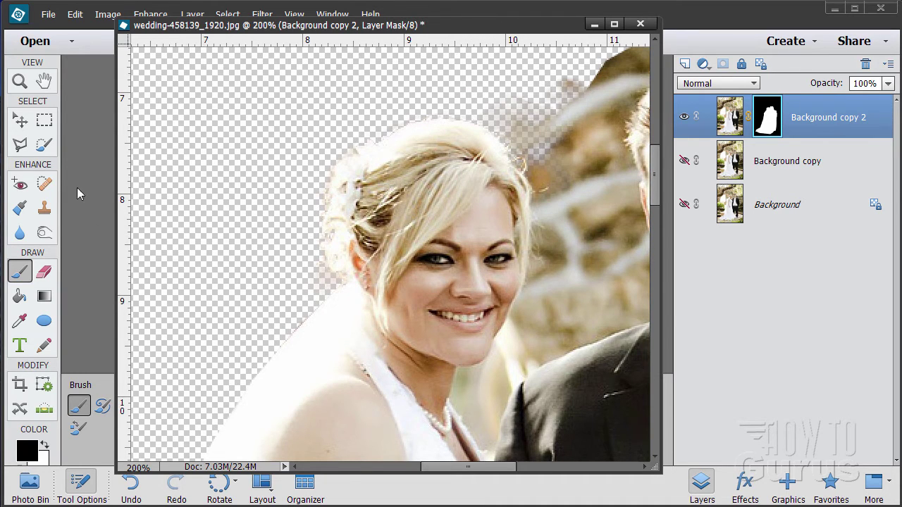
Compare the cutout with the original by toggling layers, leaving Background copy shown and Background copy 2 hidden
left_click(19, 121)
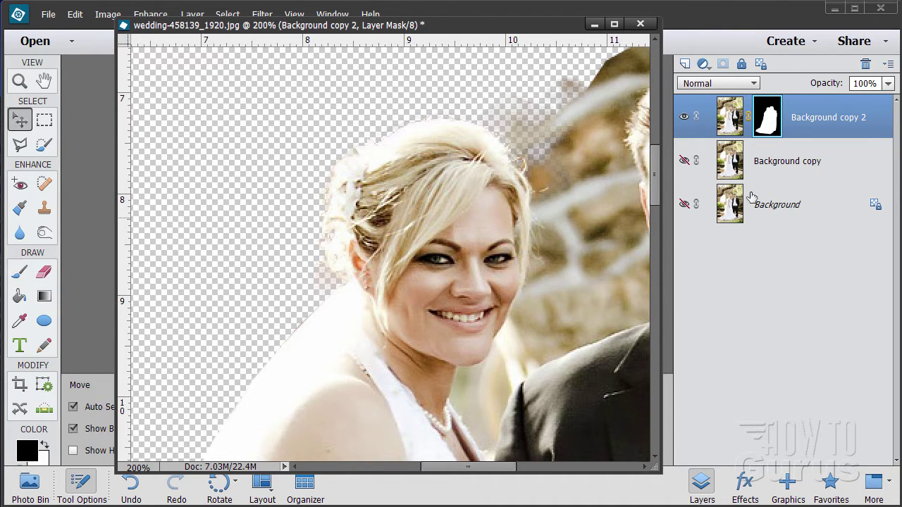
left_click(686, 161)
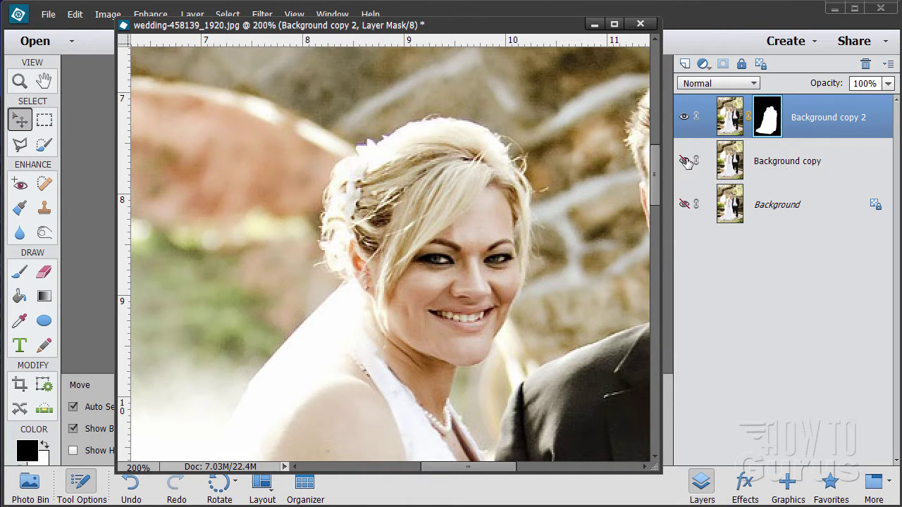
left_click(686, 162)
left_click(687, 162)
left_click(686, 118)
left_click(686, 117)
left_click(684, 118)
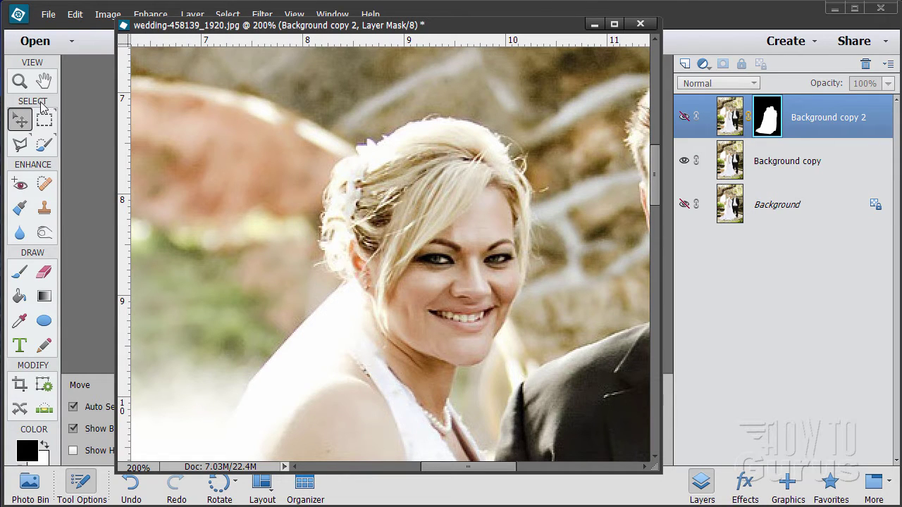
Show the couple at 50% and bring up the Clone Stamp tool with its brush options uncovered for checking
left_click(20, 81)
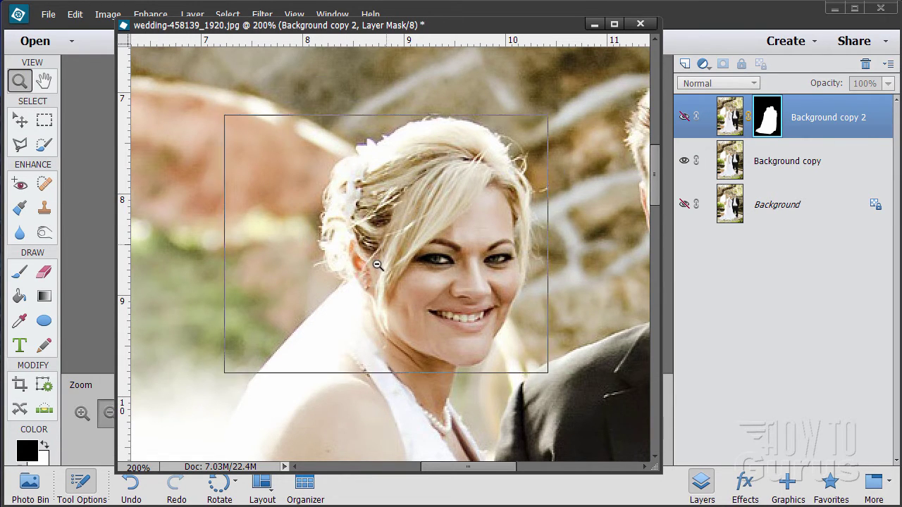
left_click(377, 261, "alt")
left_click(368, 280, "alt")
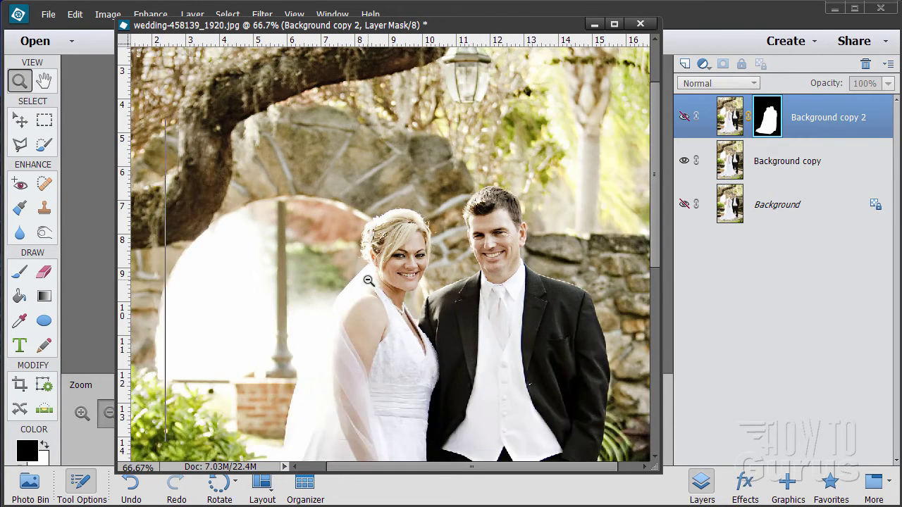
left_click(368, 280, "alt")
left_click_drag(655, 220, 662, 287)
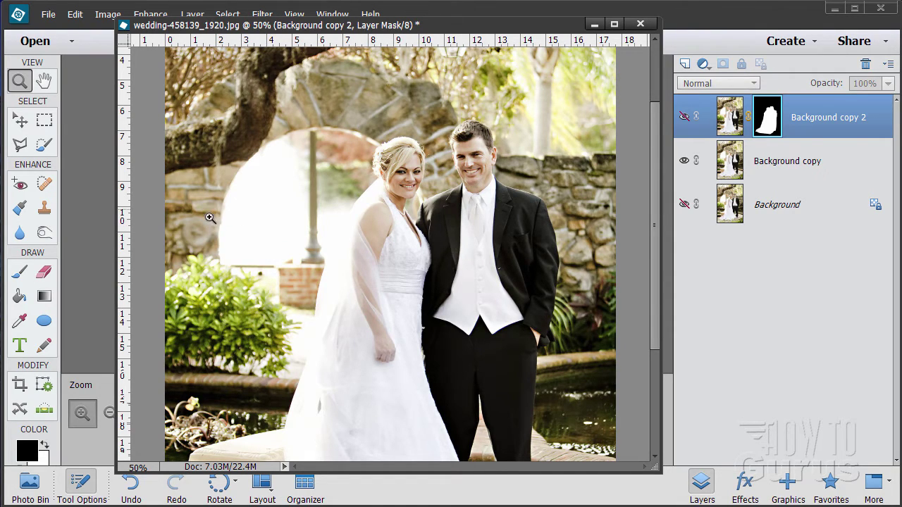
left_click(51, 207)
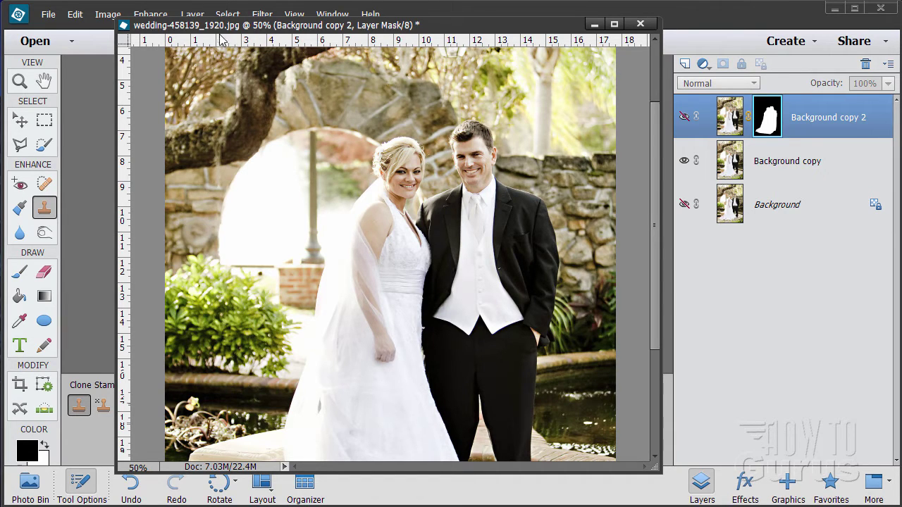
left_click_drag(218, 29, 243, 27)
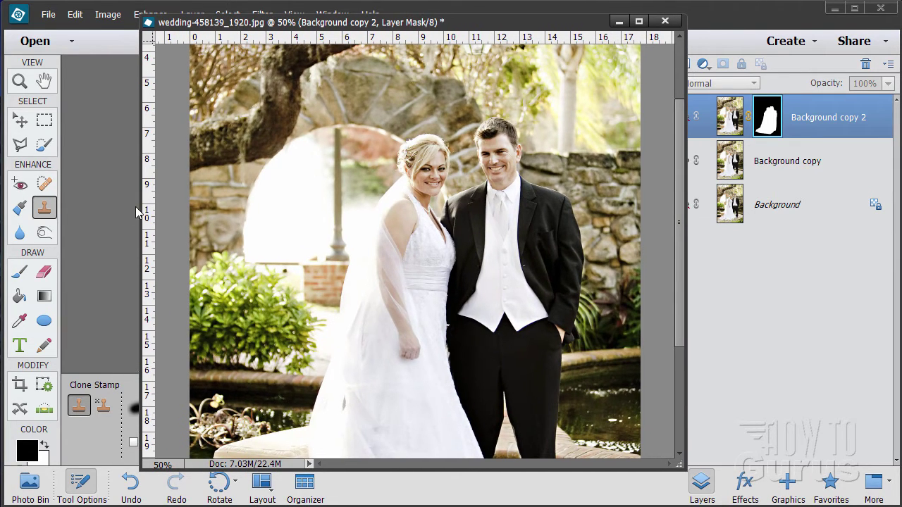
left_click_drag(137, 209, 155, 206)
left_click_drag(182, 205, 198, 205)
left_click_drag(356, 26, 592, 20)
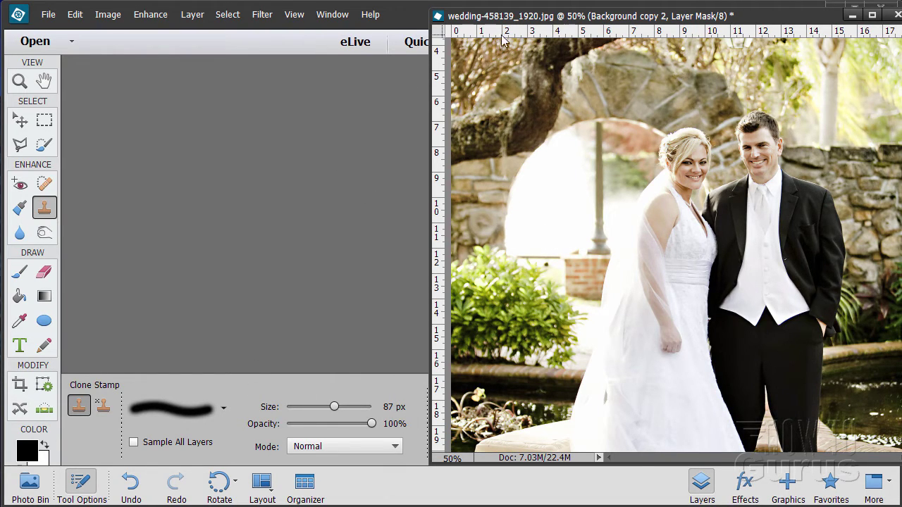
left_click_drag(496, 23, 170, 15)
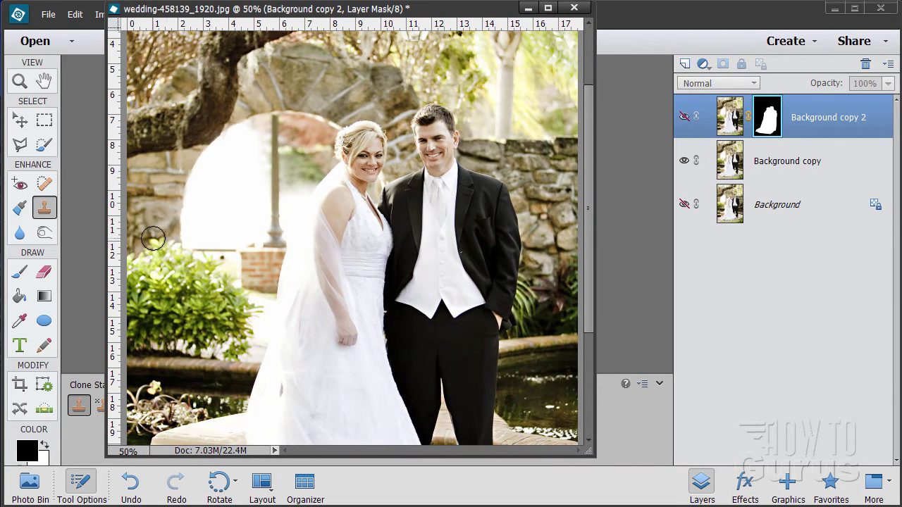
Clone stone wall onto the Background copy layer over the outer part of the white archway opening, away from the bride
left_click(149, 196)
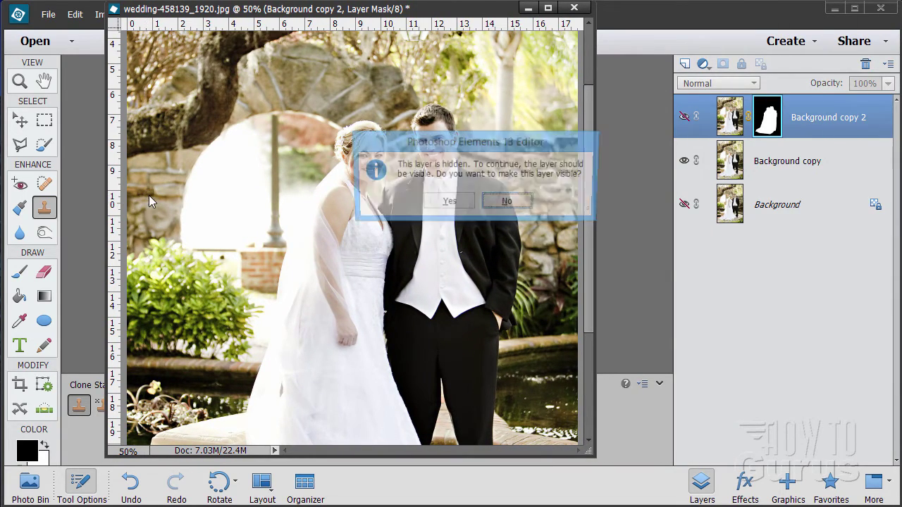
left_click(495, 204)
left_click(821, 162)
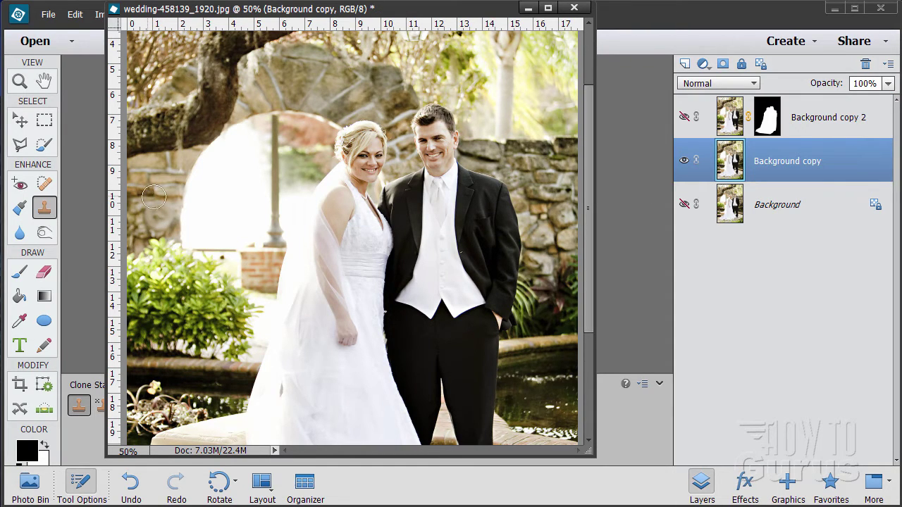
mouse_move(176, 197)
left_mouse_down()
mouse_move(186, 199)
mouse_move(197, 199)
mouse_move(191, 182)
mouse_move(182, 215)
mouse_move(188, 243)
mouse_move(201, 218)
mouse_move(186, 174)
mouse_move(200, 166)
mouse_move(203, 227)
left_mouse_up()
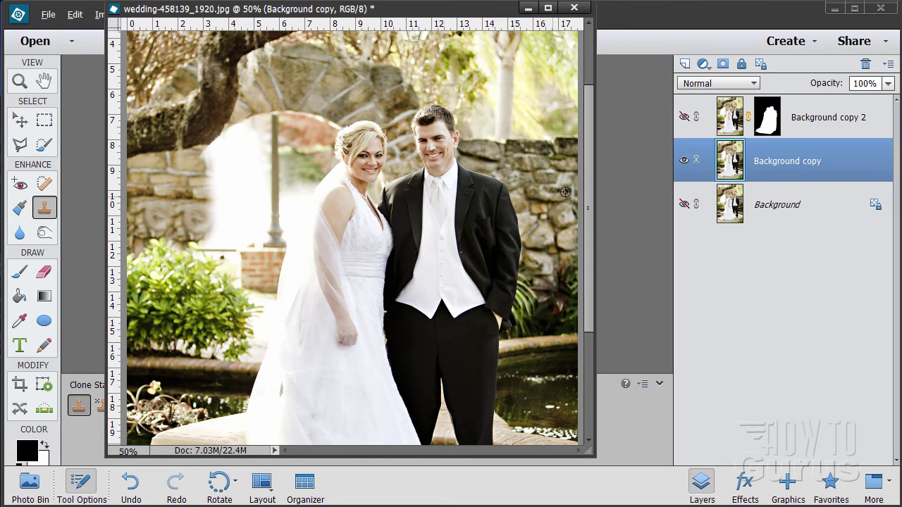
mouse_move(217, 191)
left_mouse_down()
mouse_move(217, 168)
mouse_move(207, 161)
mouse_move(222, 150)
mouse_move(208, 213)
mouse_move(228, 221)
mouse_move(238, 174)
left_mouse_up()
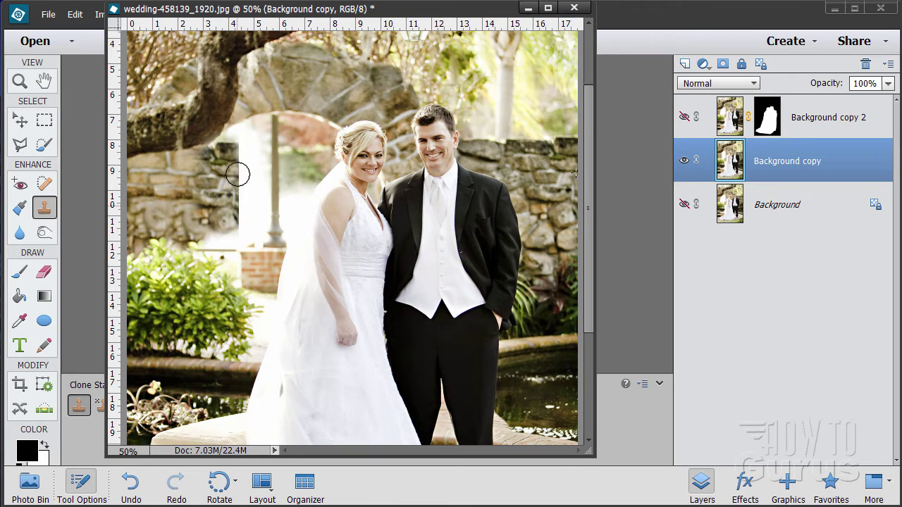
Clone stones from the wall beside the groom over the white opening between the shrub and the column
left_click(555, 208, "alt")
mouse_move(243, 206)
left_mouse_down()
mouse_move(235, 171)
mouse_move(244, 164)
mouse_move(246, 246)
left_mouse_up()
mouse_move(224, 207)
left_mouse_down()
mouse_move(253, 205)
mouse_move(257, 138)
mouse_move(243, 146)
mouse_move(243, 137)
mouse_move(215, 162)
mouse_move(241, 204)
left_mouse_up()
mouse_move(218, 250)
left_mouse_down()
mouse_move(236, 270)
mouse_move(224, 269)
mouse_move(261, 237)
mouse_move(252, 239)
mouse_move(239, 266)
mouse_move(243, 283)
mouse_move(247, 235)
mouse_move(248, 287)
mouse_move(250, 134)
mouse_move(271, 148)
mouse_move(255, 129)
mouse_move(253, 141)
mouse_move(248, 133)
mouse_move(233, 144)
mouse_move(257, 128)
mouse_move(239, 143)
mouse_move(253, 185)
mouse_move(255, 274)
mouse_move(210, 211)
left_mouse_up()
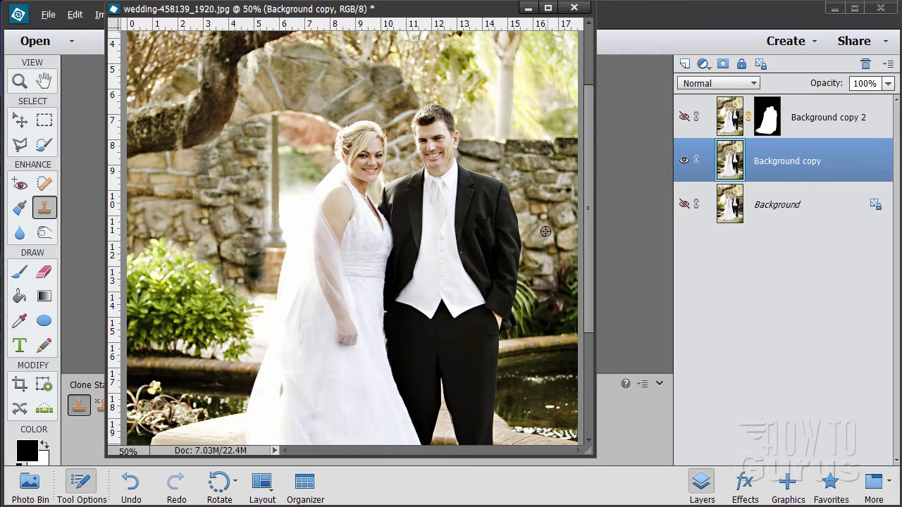
mouse_move(241, 293)
left_mouse_down()
mouse_move(254, 254)
mouse_move(226, 271)
left_mouse_up()
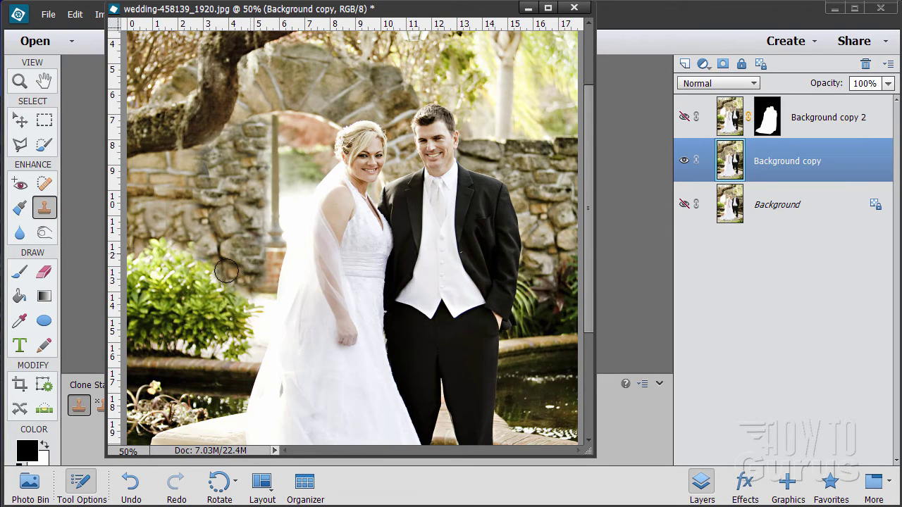
Clone other parts of the stone wall over the repeated stones in the newly filled area beside the column
mouse_move(258, 215)
left_mouse_down()
mouse_move(240, 216)
mouse_move(240, 202)
mouse_move(231, 203)
mouse_move(226, 218)
left_mouse_up()
mouse_move(224, 171)
left_mouse_down()
mouse_move(215, 174)
mouse_move(253, 124)
left_mouse_up()
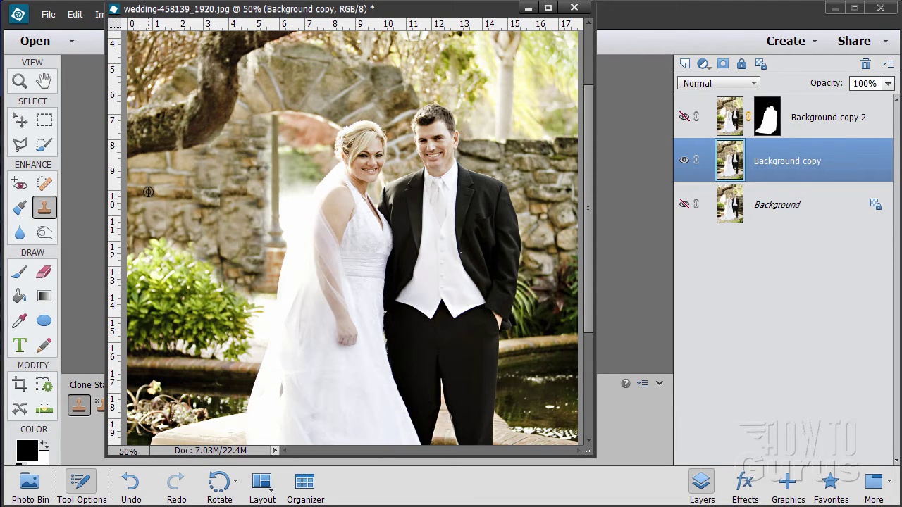
left_click_drag(238, 192, 245, 208)
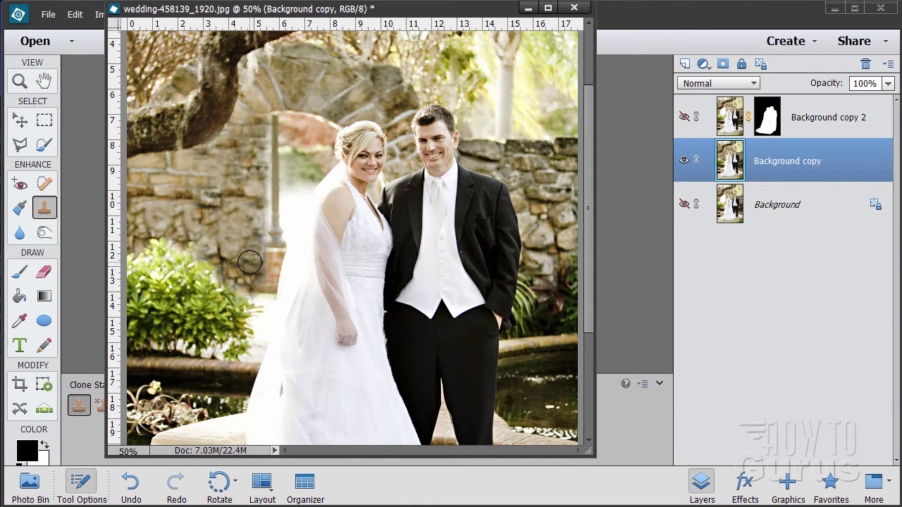
left_click(214, 196, "alt")
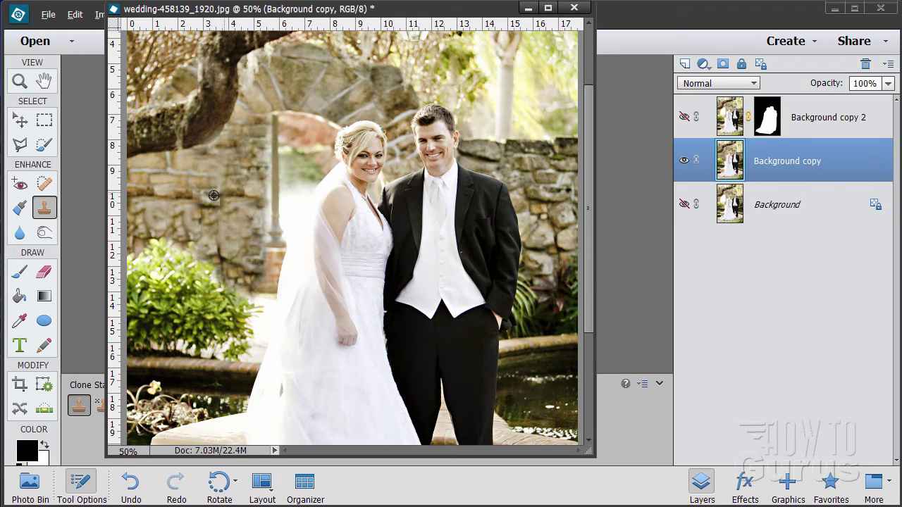
left_click(260, 199)
left_click(20, 145)
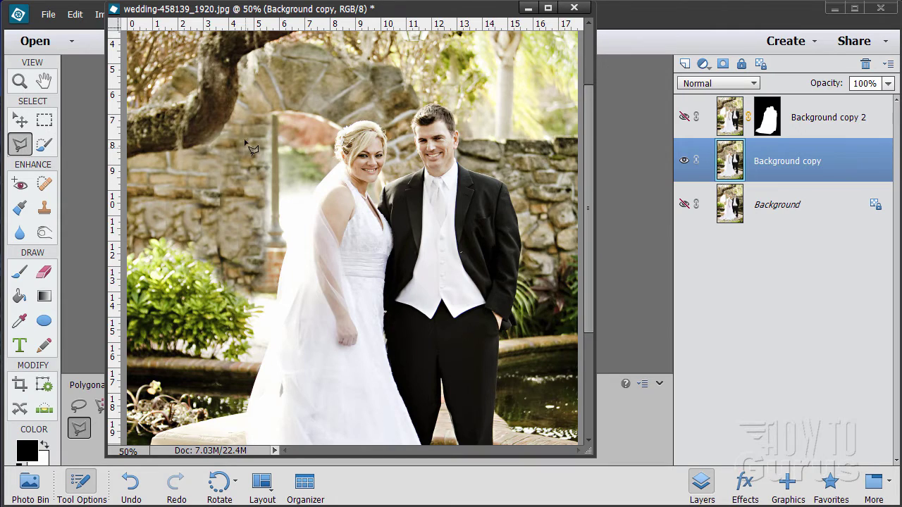
left_click(275, 102)
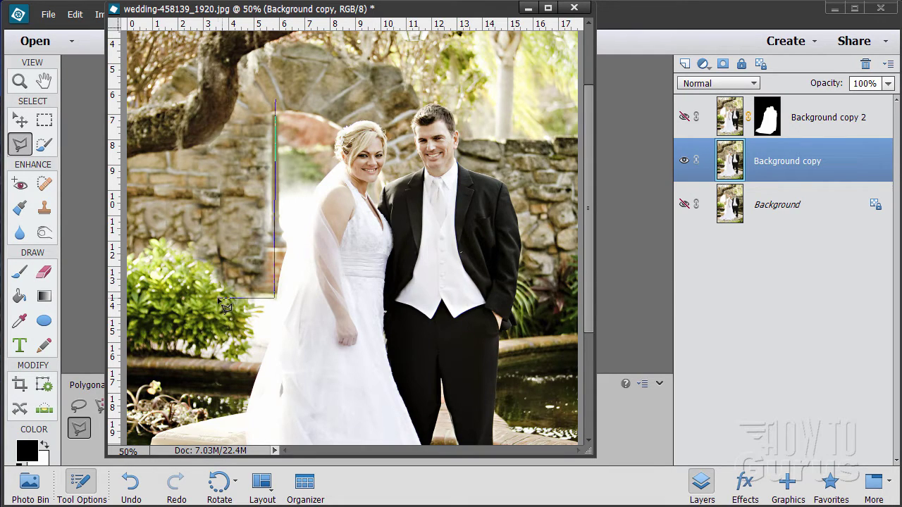
left_click(240, 113)
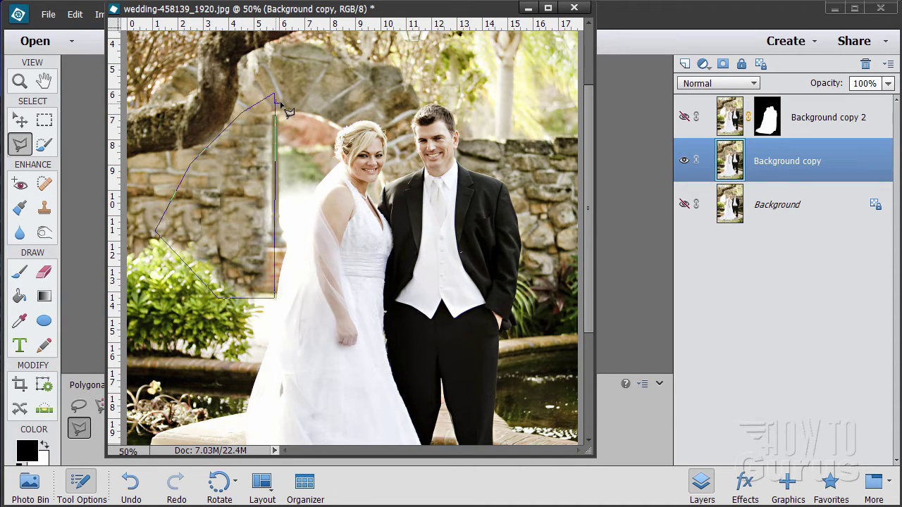
key("Escape")
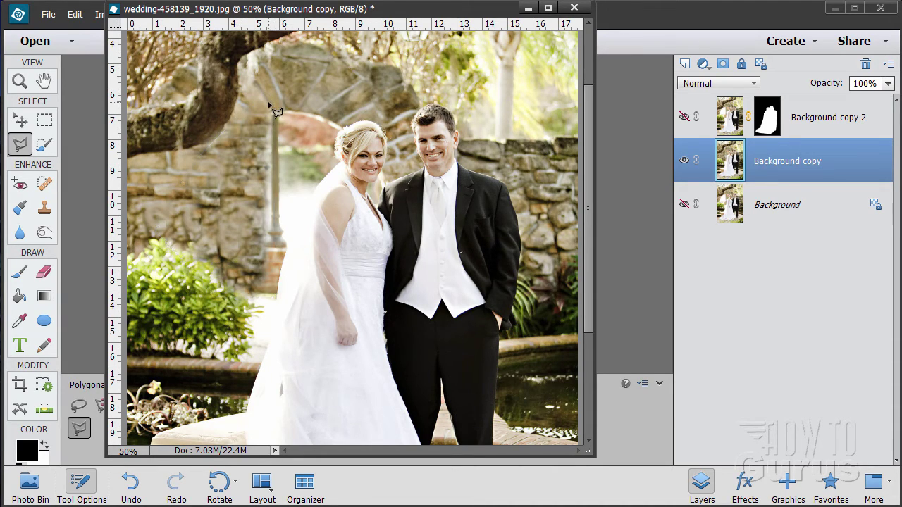
Select the cloned wall area with the Polygonal Lasso, running a straight edge down along the column
left_click(275, 100)
left_click(247, 302)
left_click(258, 98)
left_click(277, 104)
Clone stone wall over the column inside the selection with the Clone Stamp, and clear the selection
left_click(42, 211)
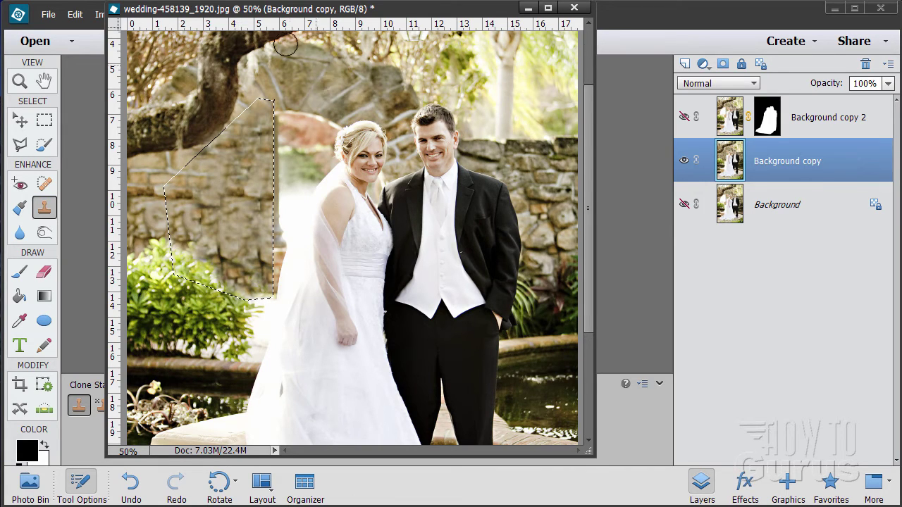
left_click_drag(167, 14, 160, 46)
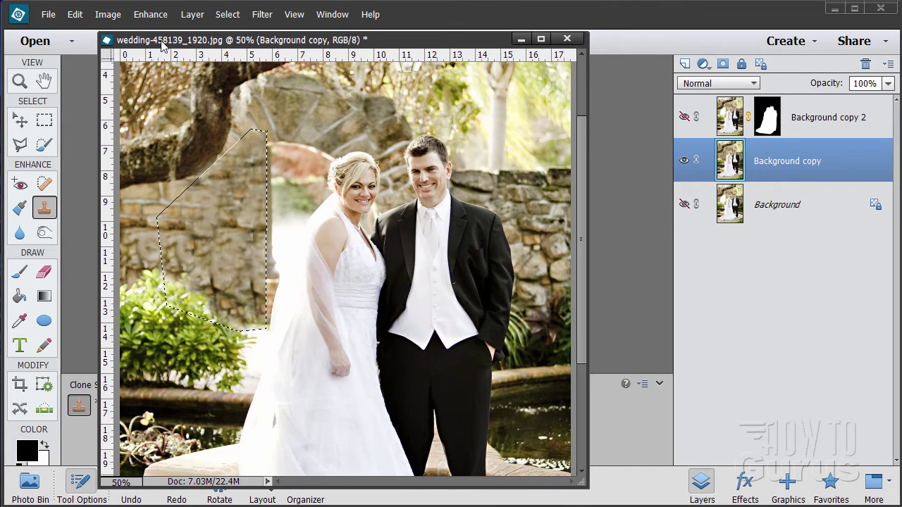
left_click(226, 14)
left_click(236, 40)
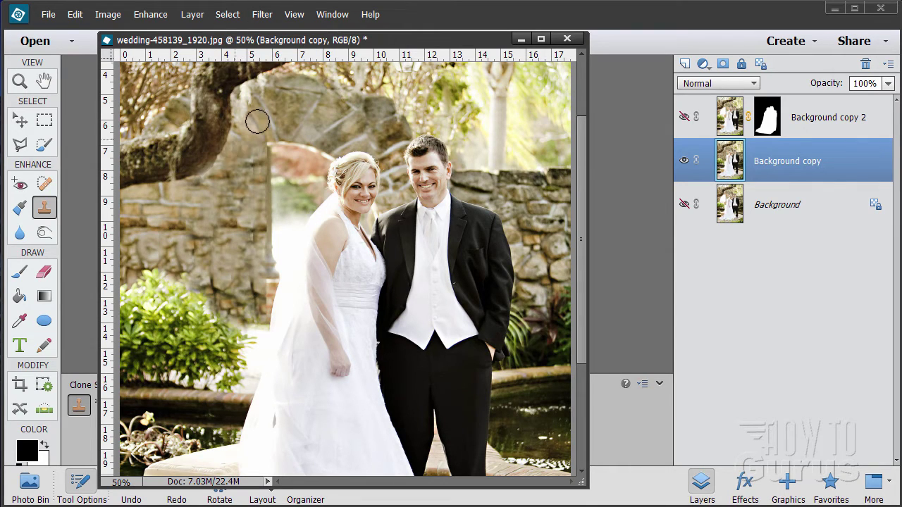
Finish cloning stones along the column edge, and outline the remaining opening beside the bride with the Polygonal Lasso
mouse_move(300, 251)
left_mouse_down()
mouse_move(269, 231)
mouse_move(280, 219)
mouse_move(307, 237)
mouse_move(289, 263)
mouse_move(260, 258)
mouse_move(307, 243)
mouse_move(307, 211)
mouse_move(290, 201)
mouse_move(296, 239)
mouse_move(277, 256)
mouse_move(296, 265)
mouse_move(305, 203)
mouse_move(290, 212)
mouse_move(284, 264)
mouse_move(274, 176)
left_mouse_up()
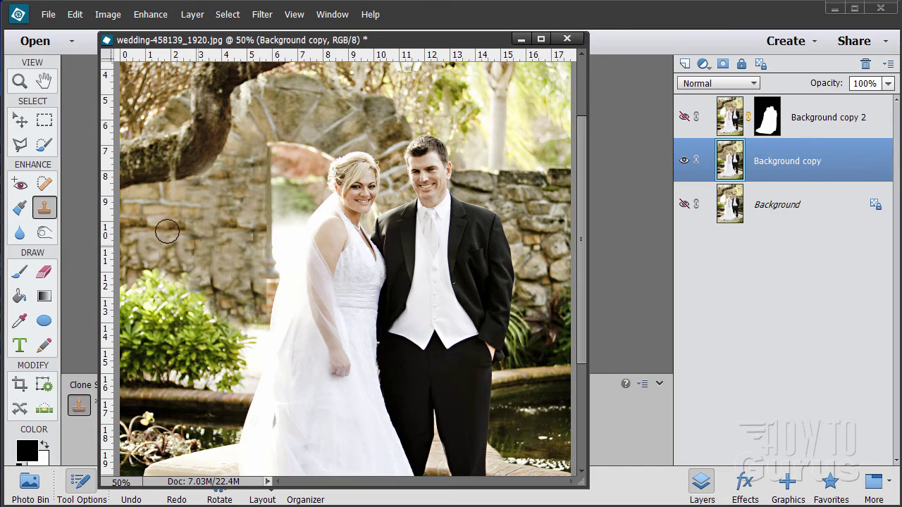
left_click(21, 145)
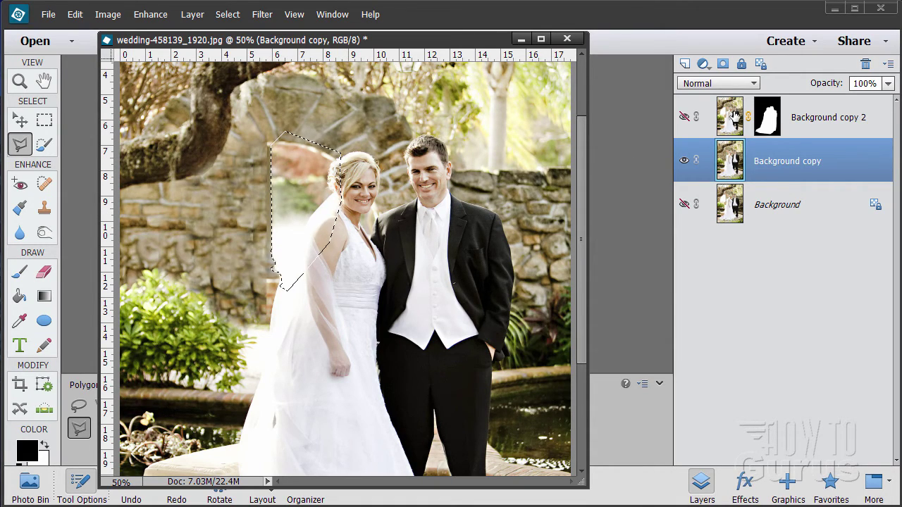
Clone greenery over the white part of the selected opening with the Clone Stamp, and clear the selection
left_click(45, 208)
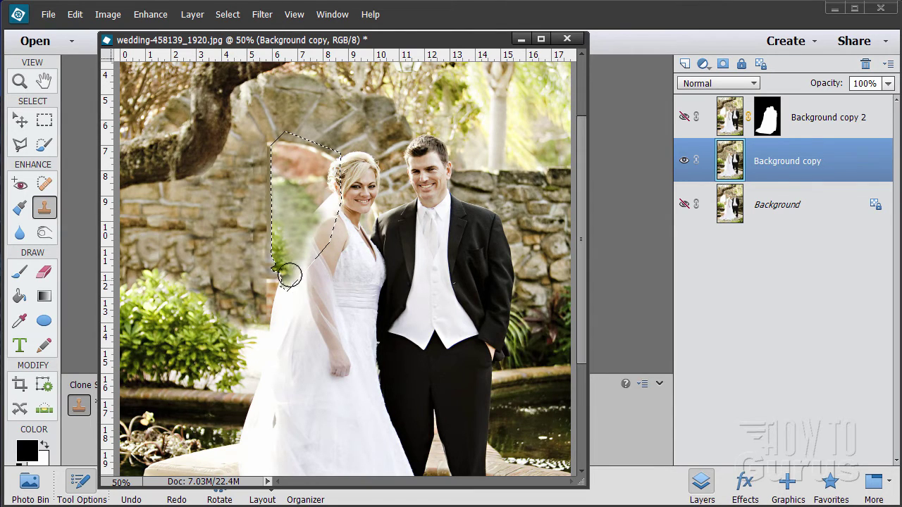
mouse_move(287, 268)
left_mouse_down()
mouse_move(279, 311)
mouse_move(278, 254)
mouse_move(268, 262)
left_mouse_up()
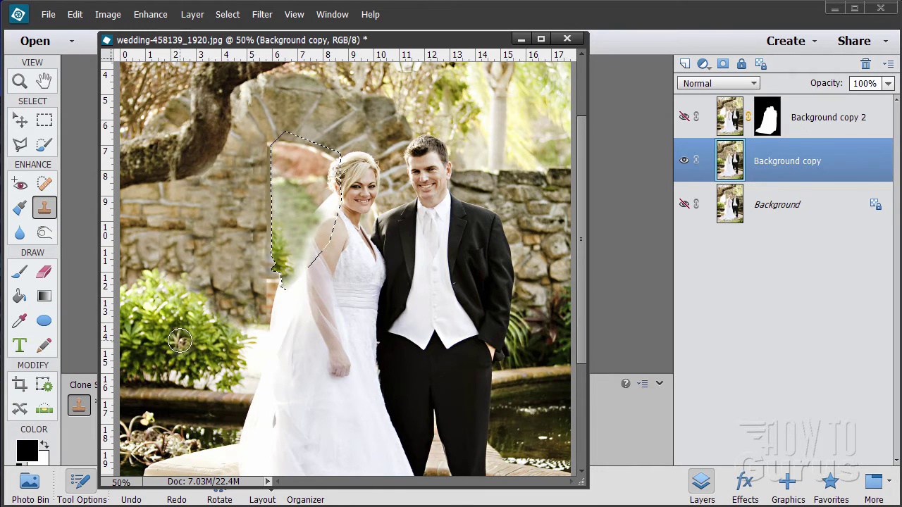
left_click(228, 14)
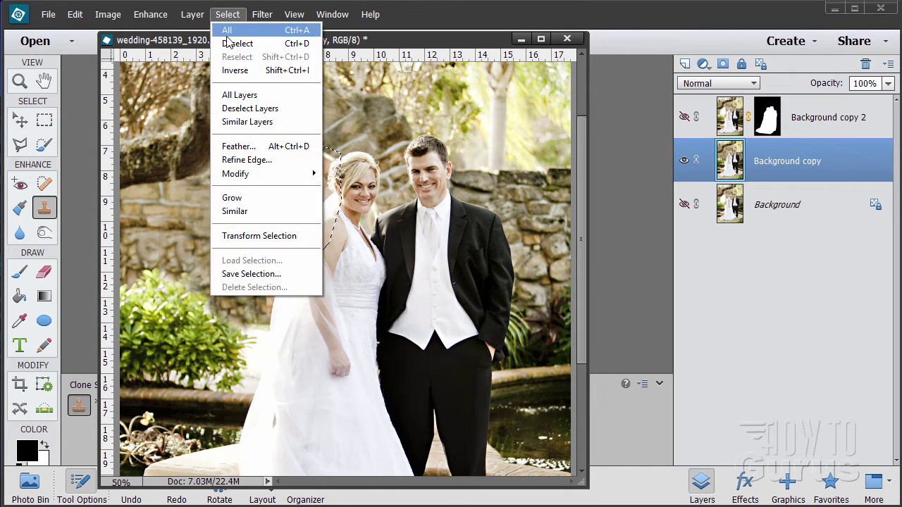
left_click(232, 36)
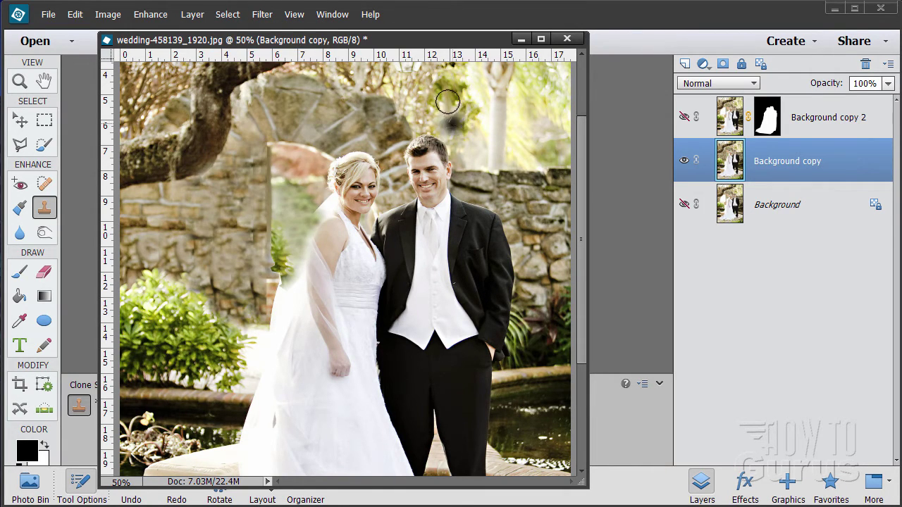
Show the Background copy 2 layer again and compare the whole photo with and without it
left_click(21, 121)
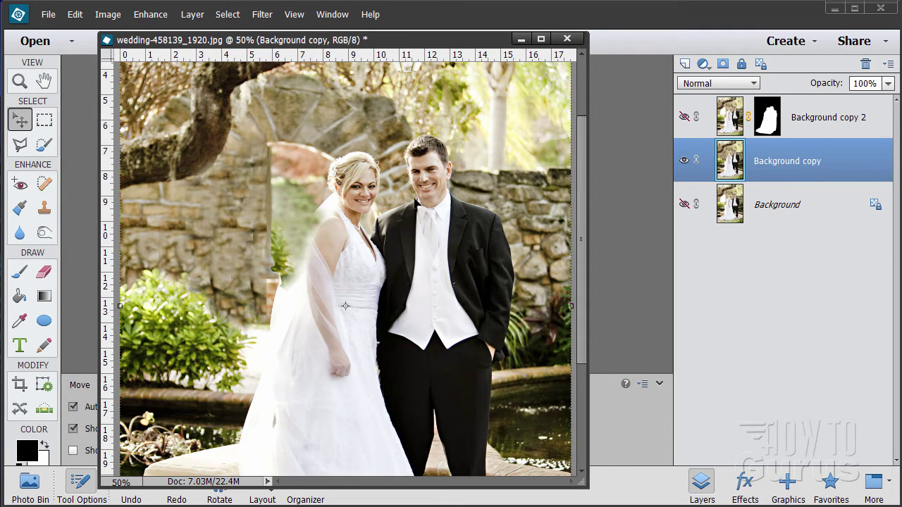
left_click(685, 117)
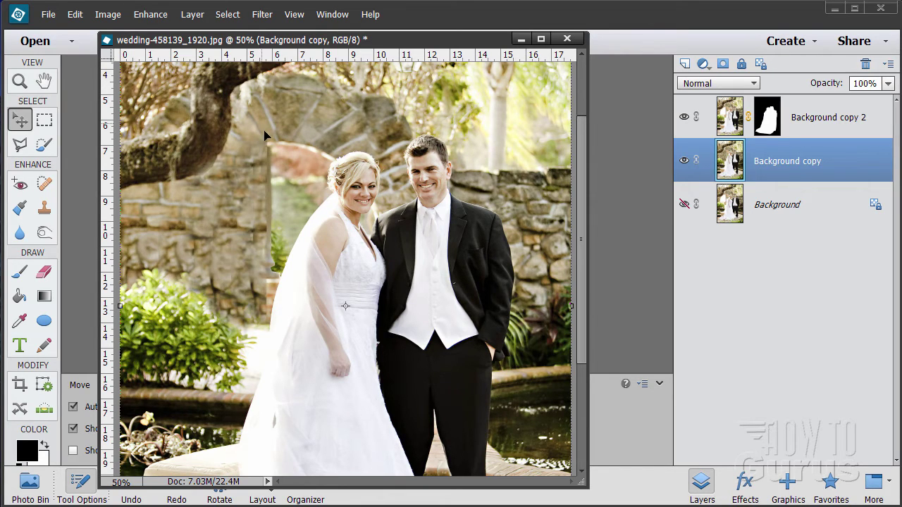
left_click(288, 16)
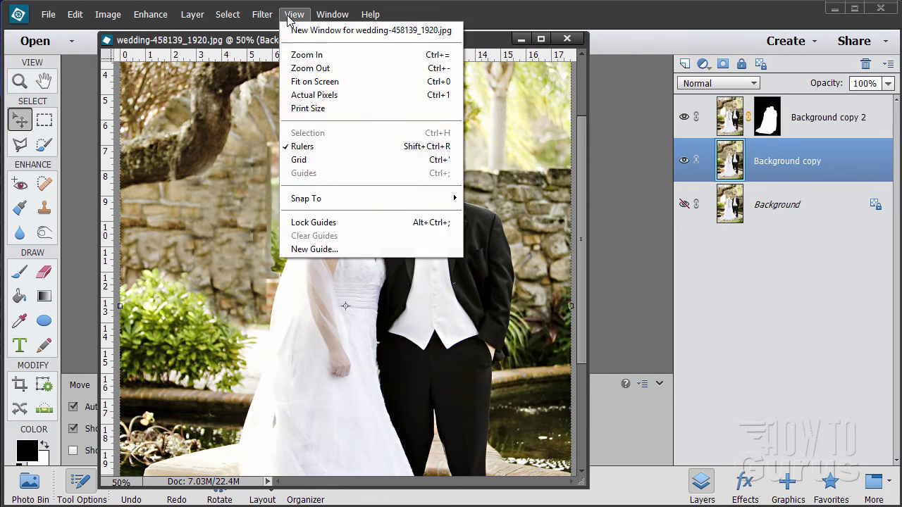
left_click(307, 68)
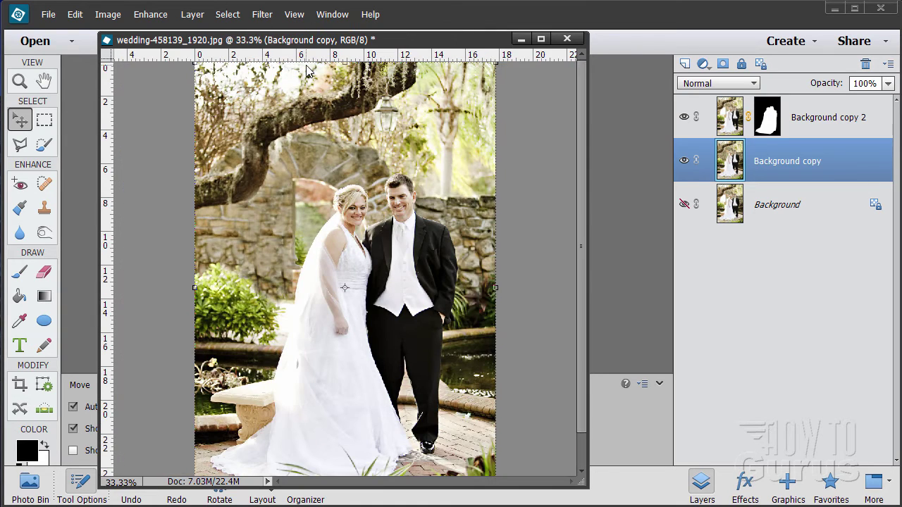
mouse_move(578, 242)
left_mouse_down()
mouse_move(582, 271)
mouse_move(579, 258)
left_mouse_up()
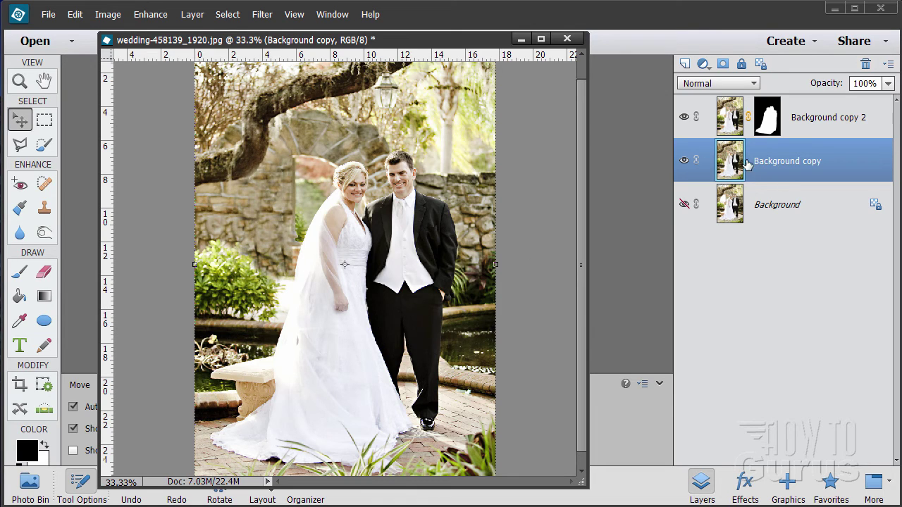
left_click(683, 117)
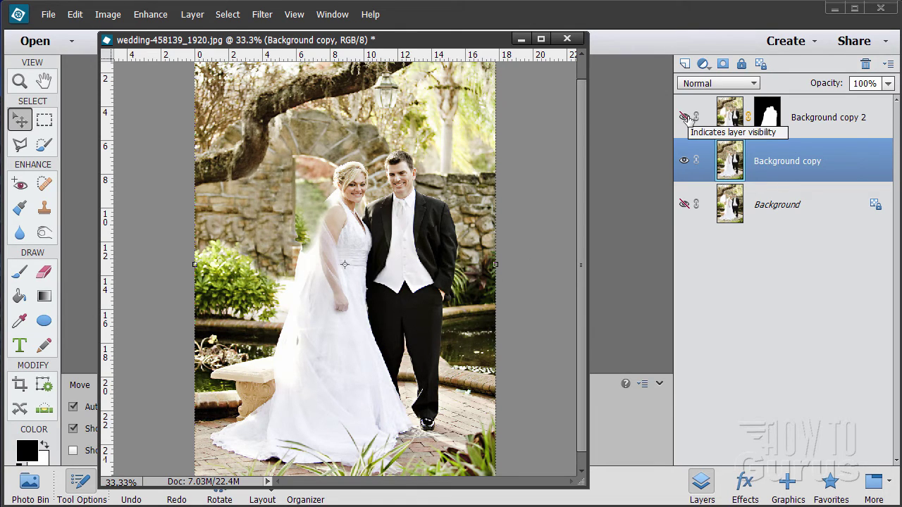
left_click(684, 117)
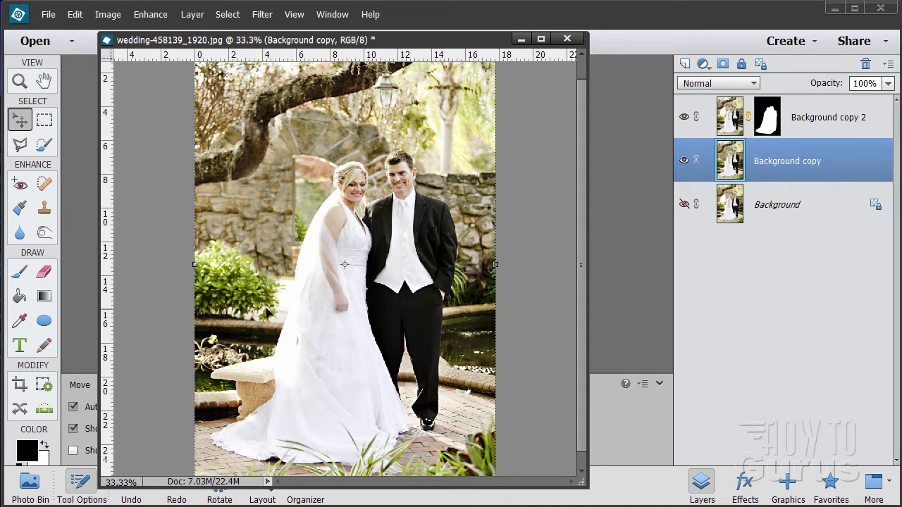
Burn the highlights of the bright patch between the shrub and the bride's veil, using a 407 px brush at 15% exposure
left_click(44, 322)
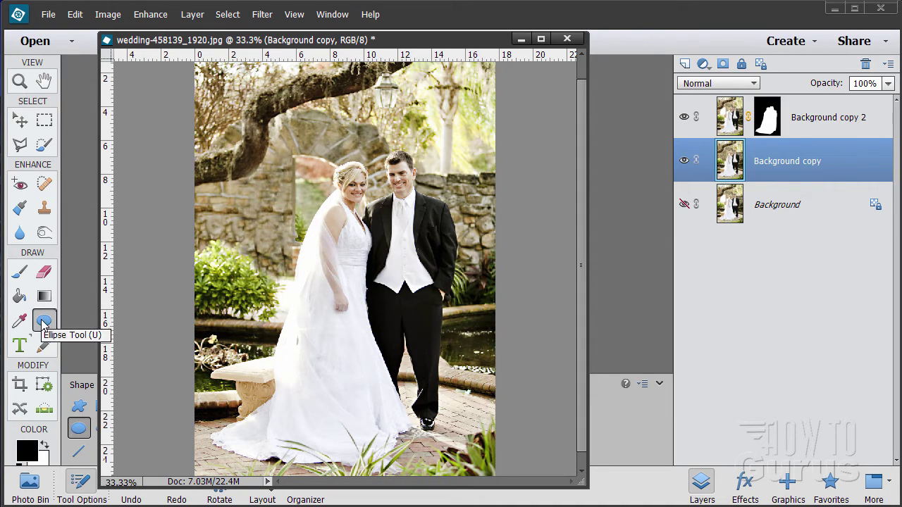
left_click_drag(197, 41, 315, 36)
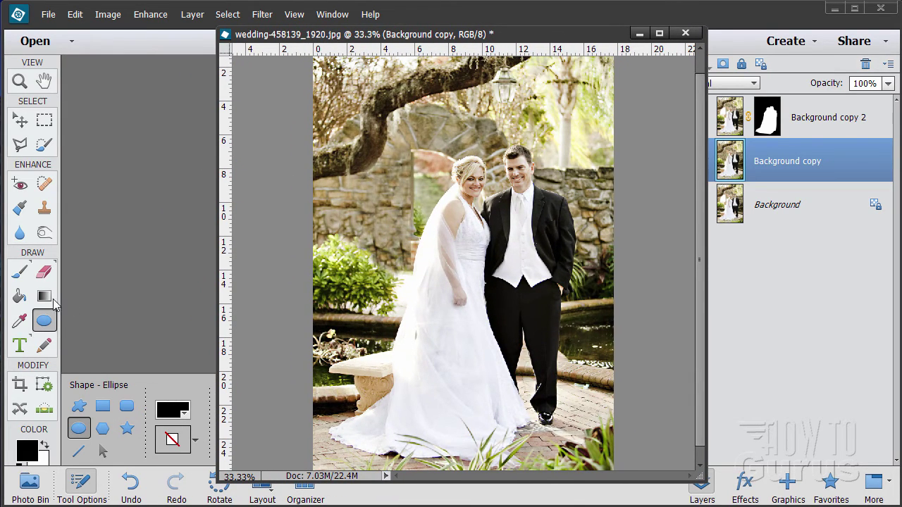
left_click(43, 232)
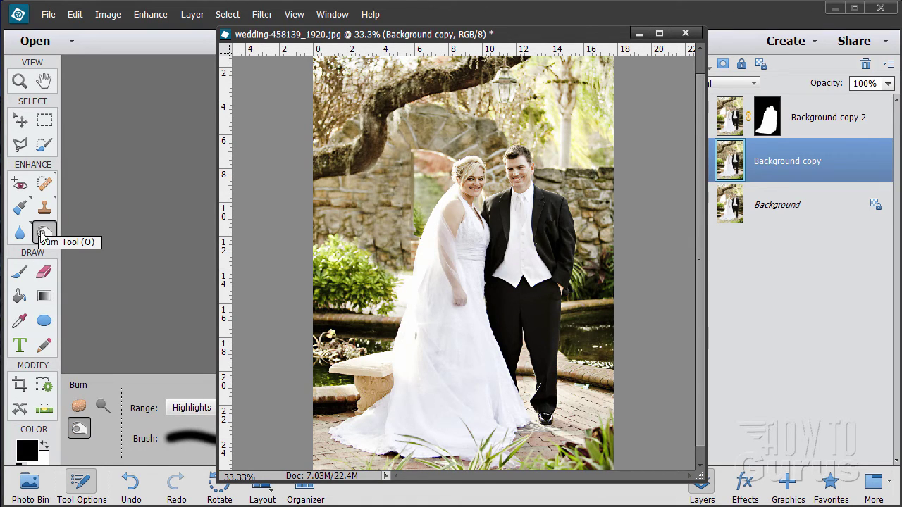
left_click(79, 407)
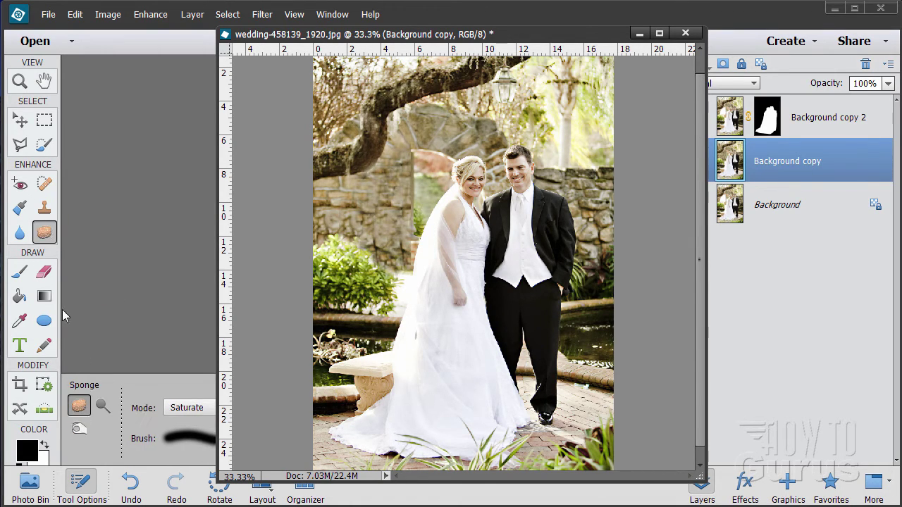
left_click(80, 430)
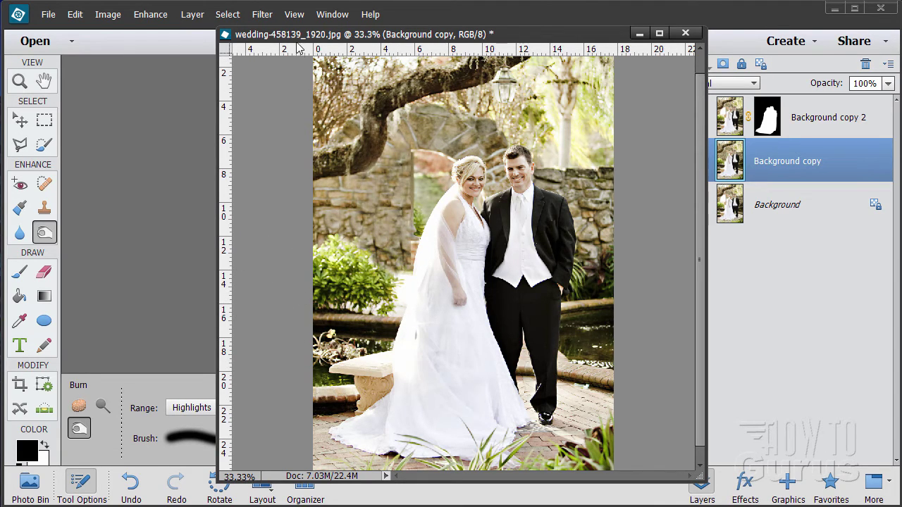
left_click_drag(293, 38, 570, 33)
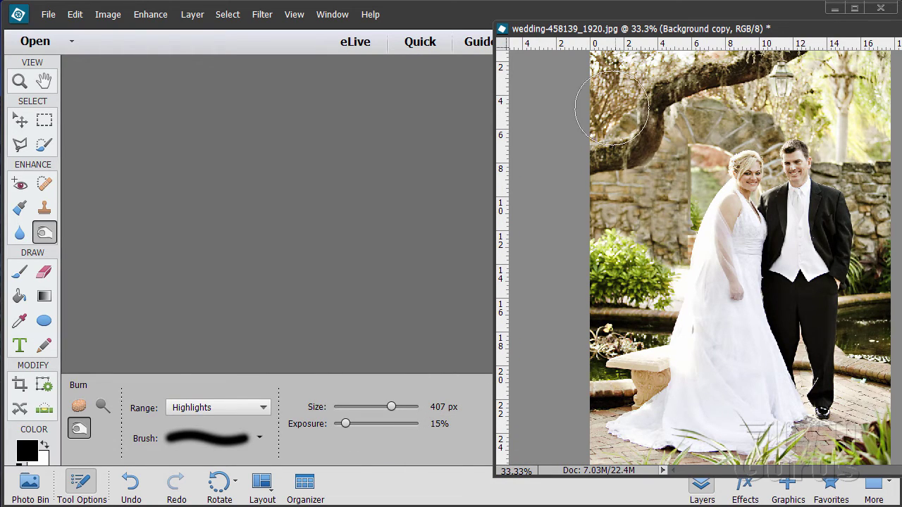
left_click_drag(540, 34, 167, 34)
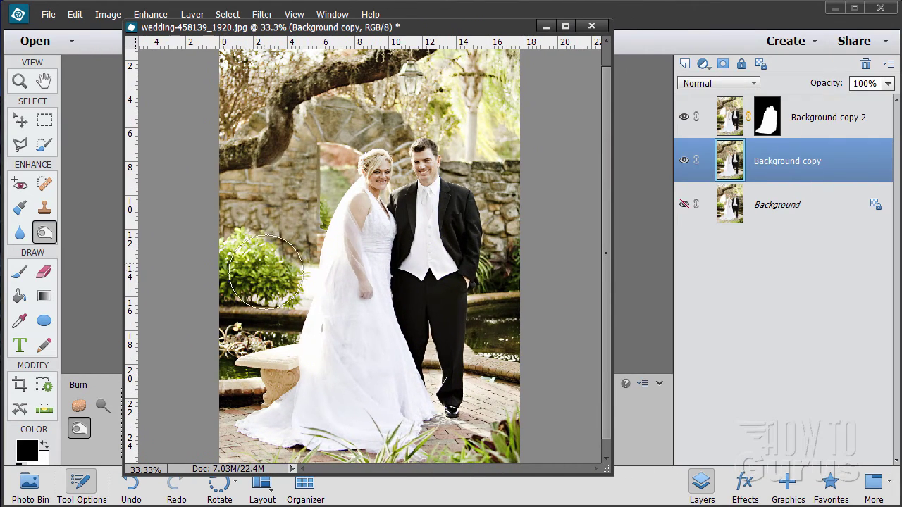
mouse_move(301, 289)
left_mouse_down()
mouse_move(253, 302)
mouse_move(311, 301)
mouse_move(322, 270)
mouse_move(315, 301)
mouse_move(250, 332)
mouse_move(288, 365)
mouse_move(318, 273)
mouse_move(315, 251)
mouse_move(290, 310)
mouse_move(303, 217)
mouse_move(326, 193)
mouse_move(324, 173)
mouse_move(320, 273)
mouse_move(302, 195)
mouse_move(335, 183)
mouse_move(335, 173)
mouse_move(338, 198)
mouse_move(281, 218)
mouse_move(269, 194)
mouse_move(327, 171)
mouse_move(336, 152)
mouse_move(344, 224)
mouse_move(307, 301)
mouse_move(264, 290)
mouse_move(254, 249)
mouse_move(358, 261)
mouse_move(253, 243)
mouse_move(356, 203)
mouse_move(307, 277)
mouse_move(307, 363)
mouse_move(309, 253)
mouse_move(345, 141)
mouse_move(311, 149)
mouse_move(272, 314)
mouse_move(317, 374)
mouse_move(342, 389)
mouse_move(325, 391)
mouse_move(305, 370)
mouse_move(333, 220)
mouse_move(348, 192)
mouse_move(370, 185)
left_mouse_up()
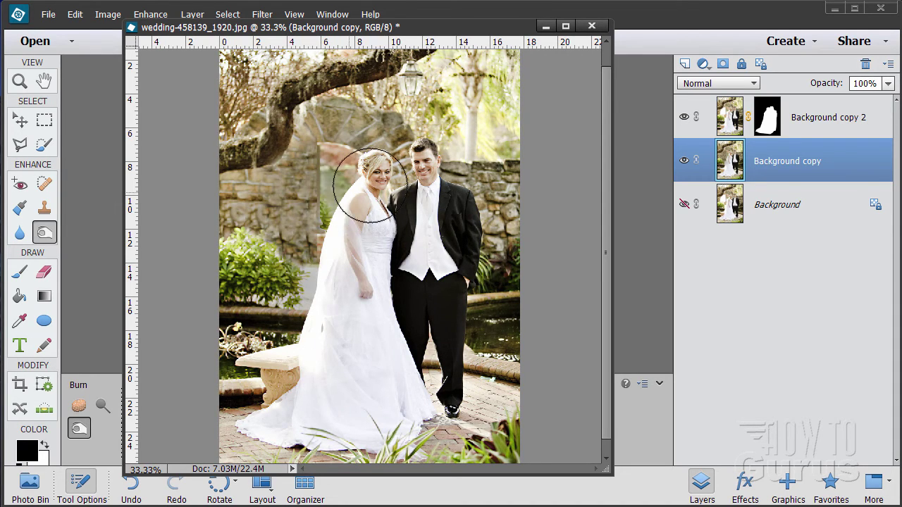
Turn on the original Background layer, hiding Background copy to view the unedited archway and showing it again
left_click(20, 120)
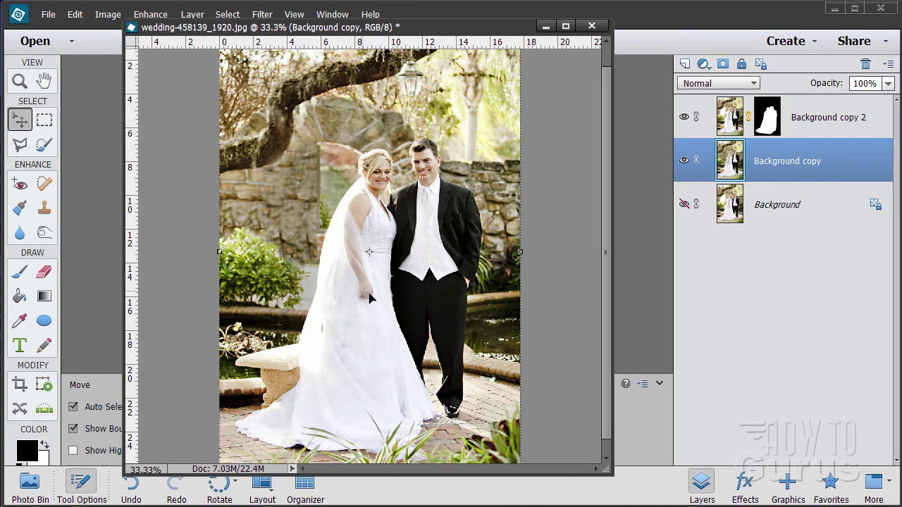
left_click(685, 162)
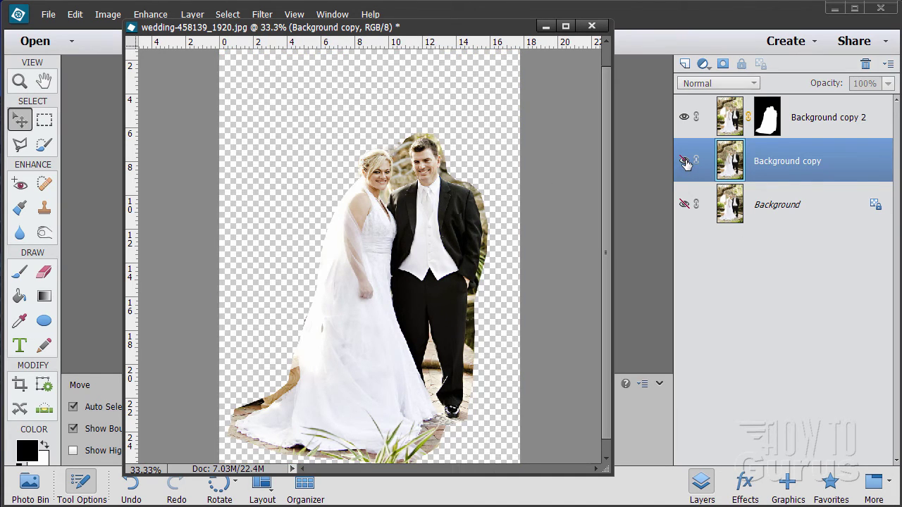
left_click(683, 205)
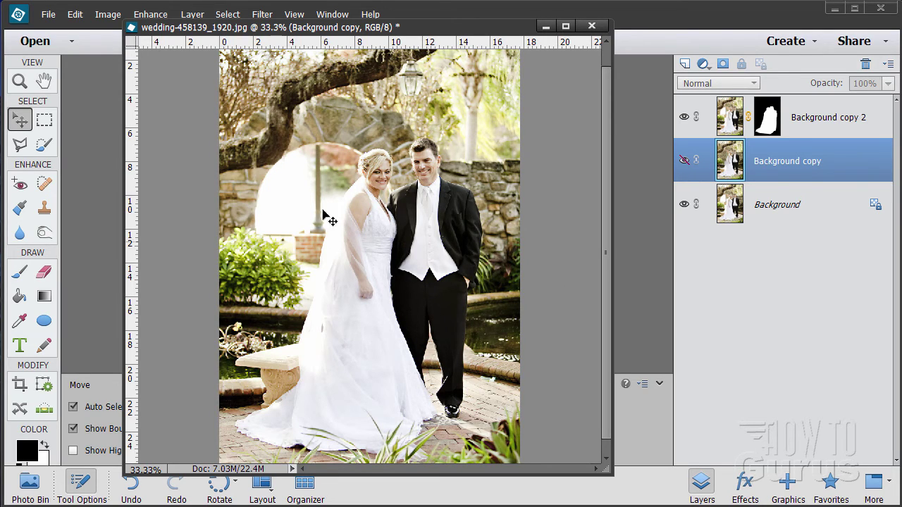
left_click(684, 160)
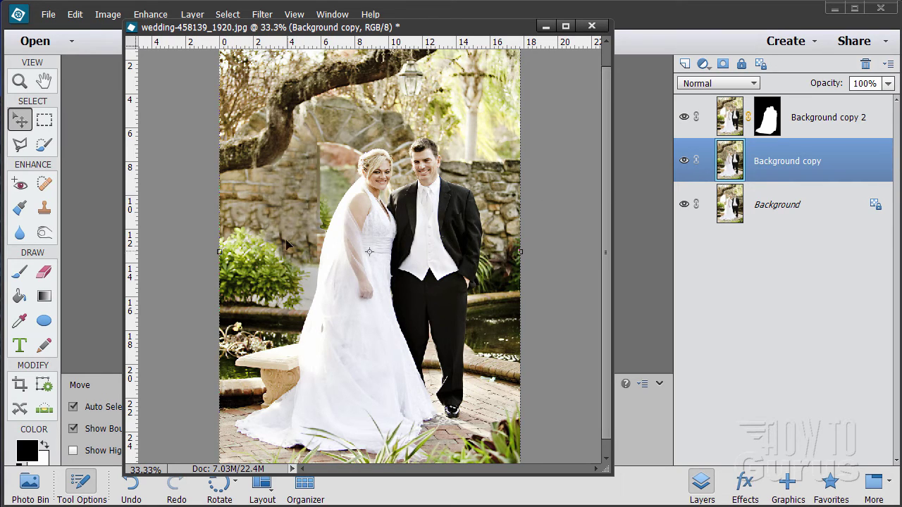
Toggle the visibility of Background copy several times to compare the original archway with the rebuilt wall, leaving the layer shown
left_click(684, 161)
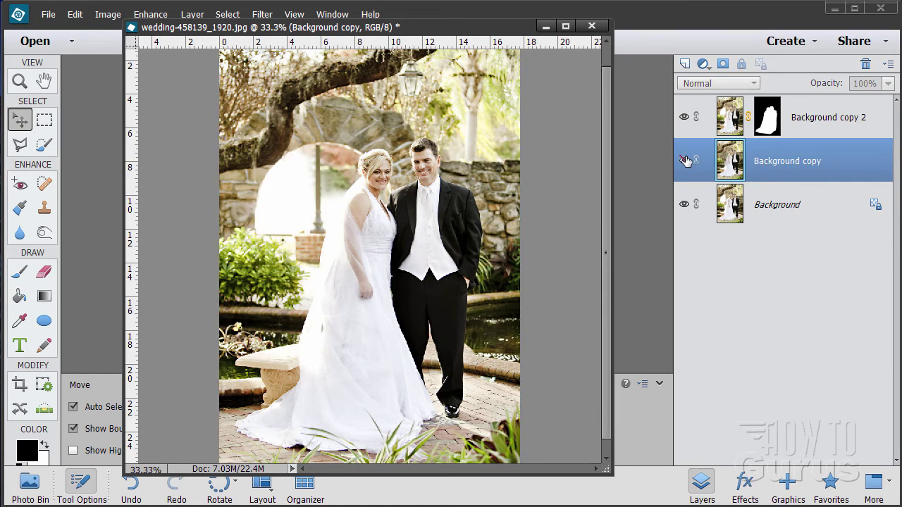
left_click(684, 160)
left_click(685, 160)
left_click(685, 160)
left_click(684, 161)
left_click(684, 160)
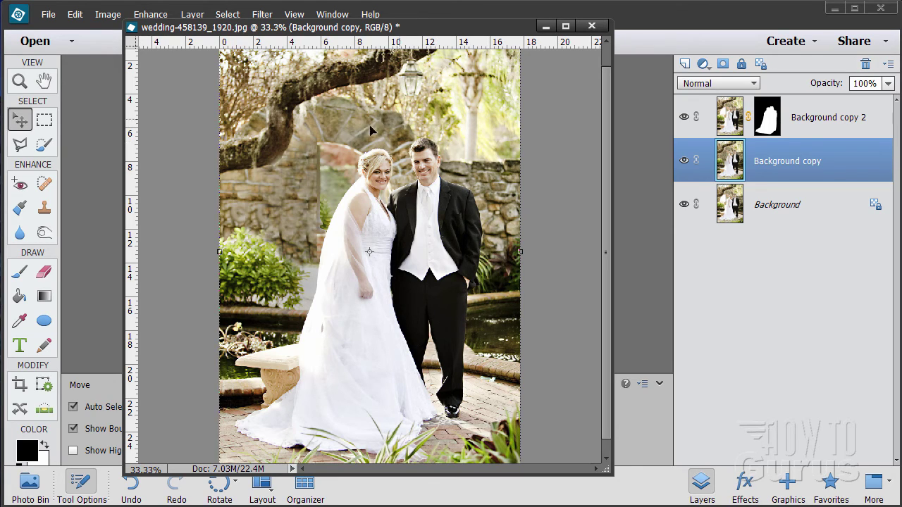
left_click(684, 161)
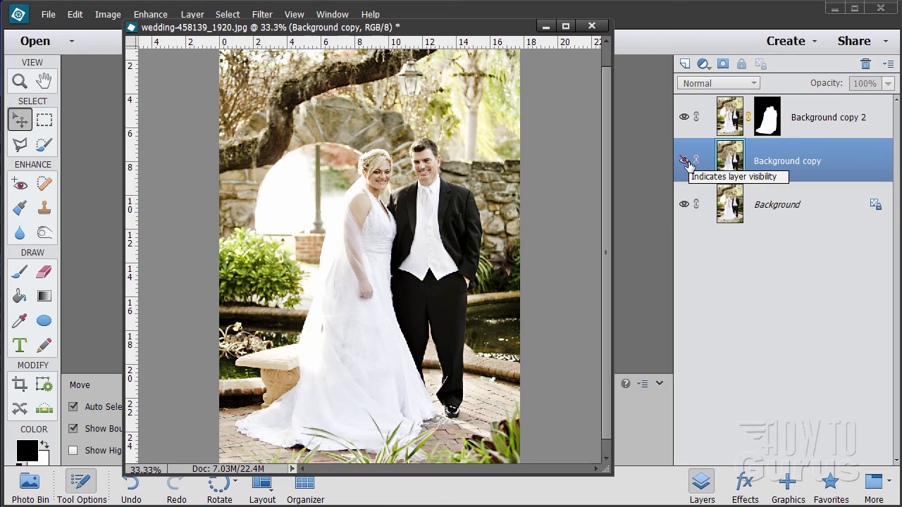
left_click(685, 161)
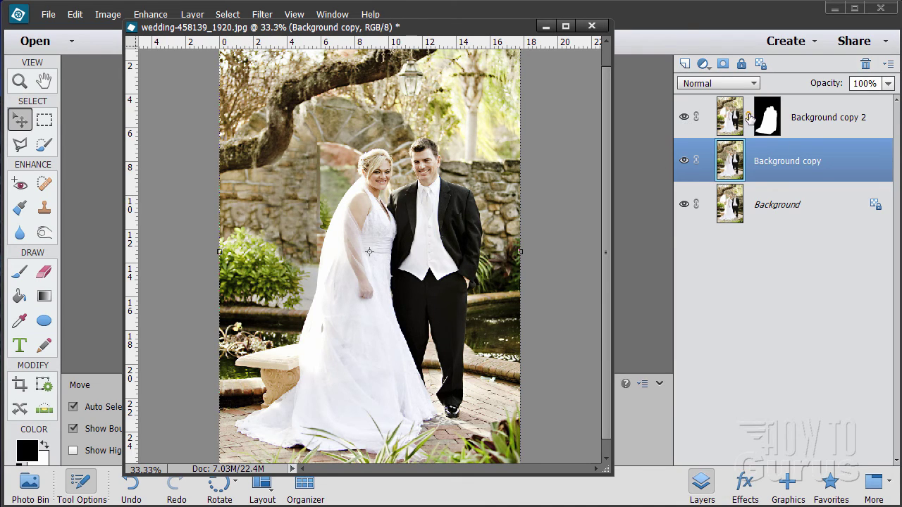
Toggle the visibility of Background copy 2 to examine how the masked couple covers the cloned edges, leaving the layer shown
left_click(683, 117)
left_click(684, 117)
left_click(683, 117)
left_click(684, 117)
left_click(684, 117)
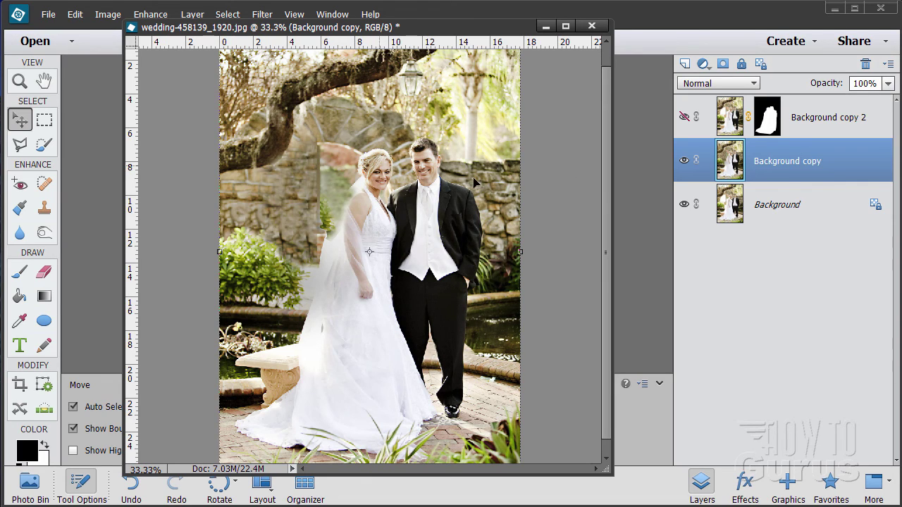
left_click(685, 118)
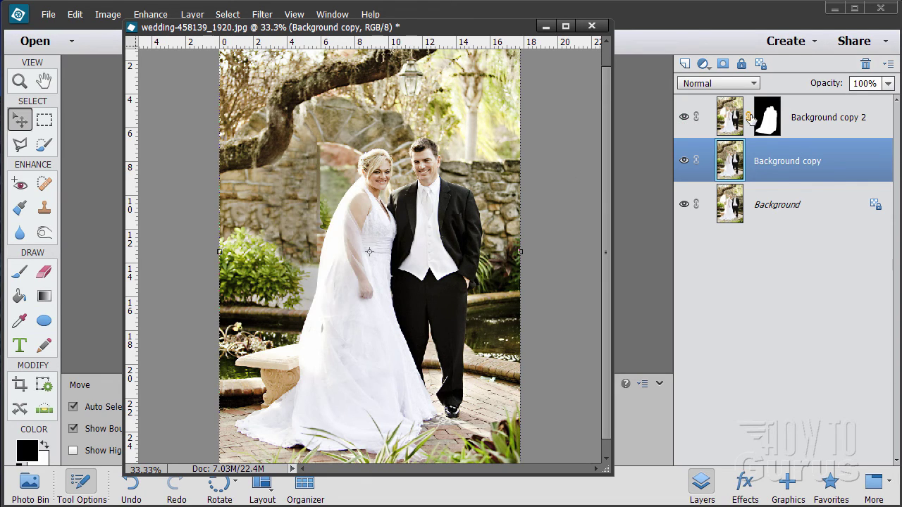